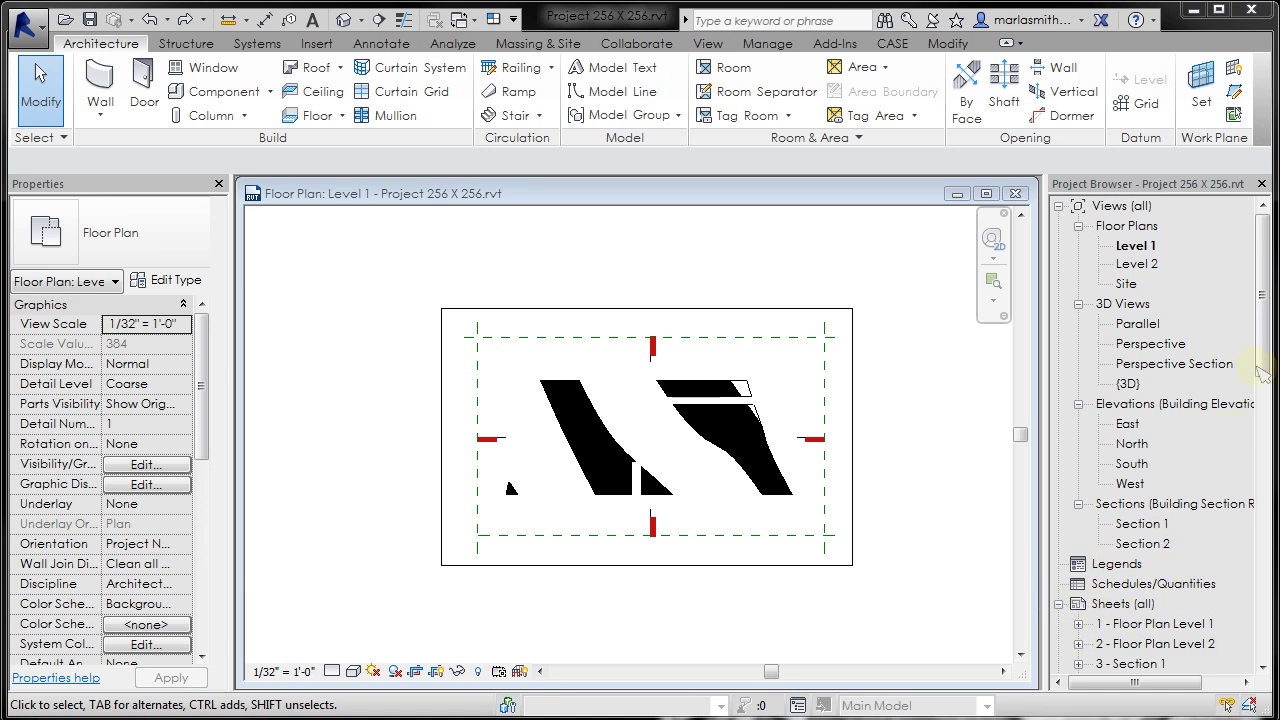
# Open the sheet 1 - Floor Plan Level 1 and maximize its view.
pyautogui.moveTo(1266, 356); pyautogui.dragTo(1272, 391)
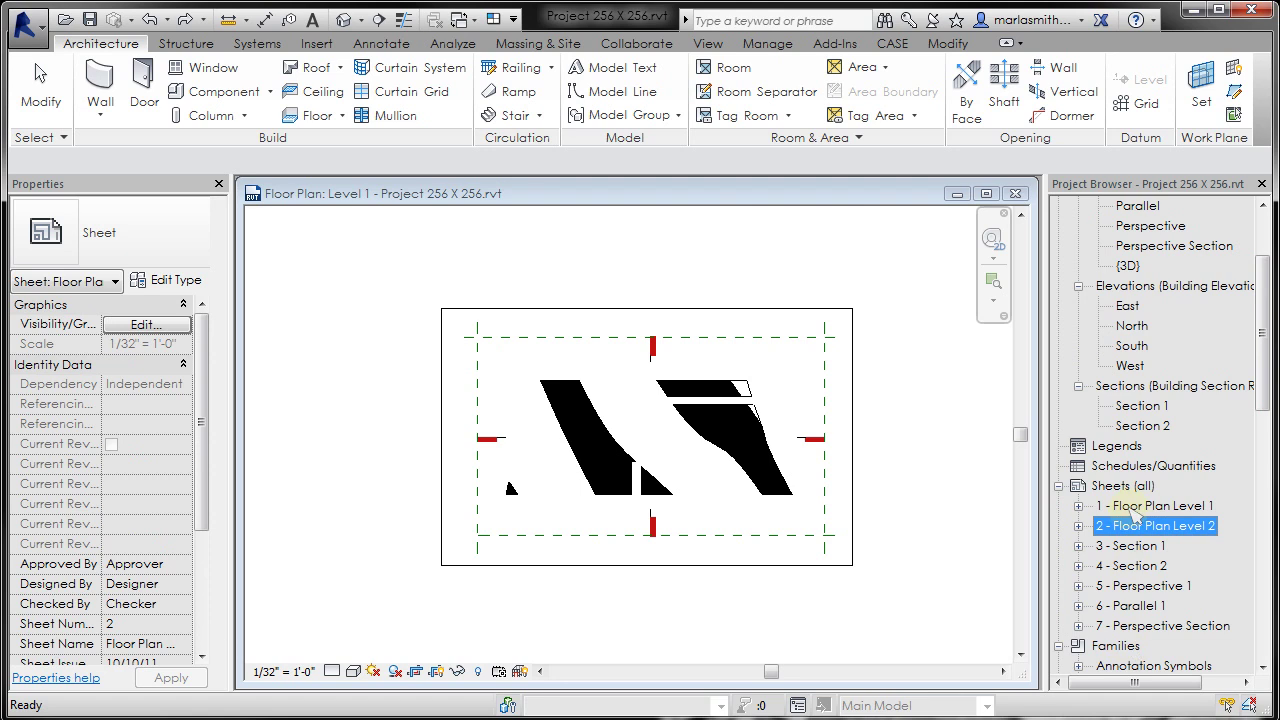
pyautogui.doubleClick(1134, 508)
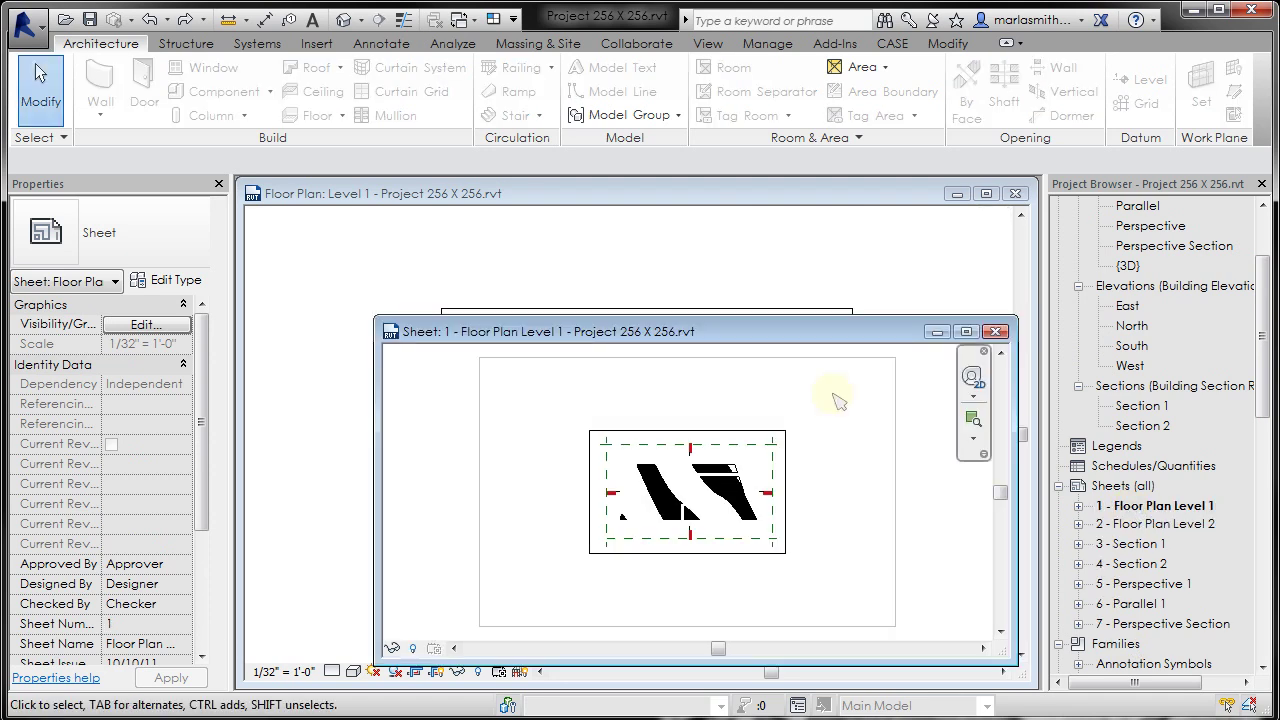
pyautogui.click(967, 332)
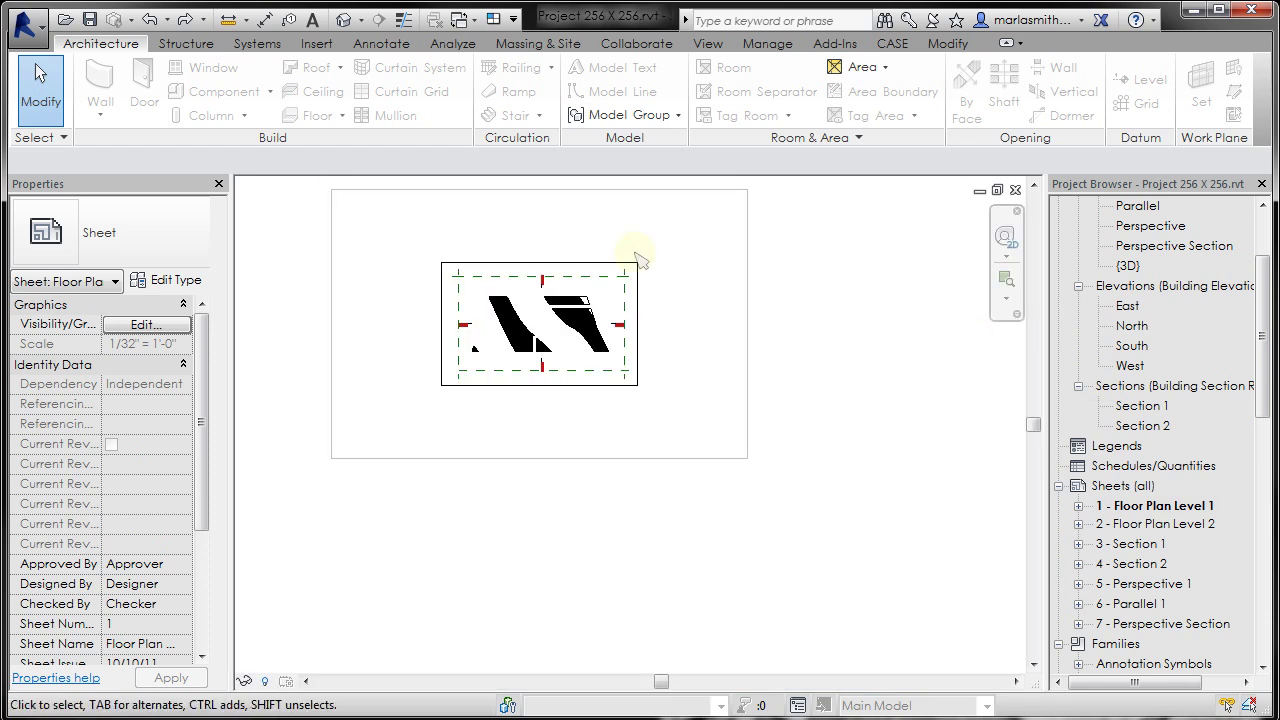
pyautogui.moveTo(636, 251); pyautogui.dragTo(748, 401, button='middle')
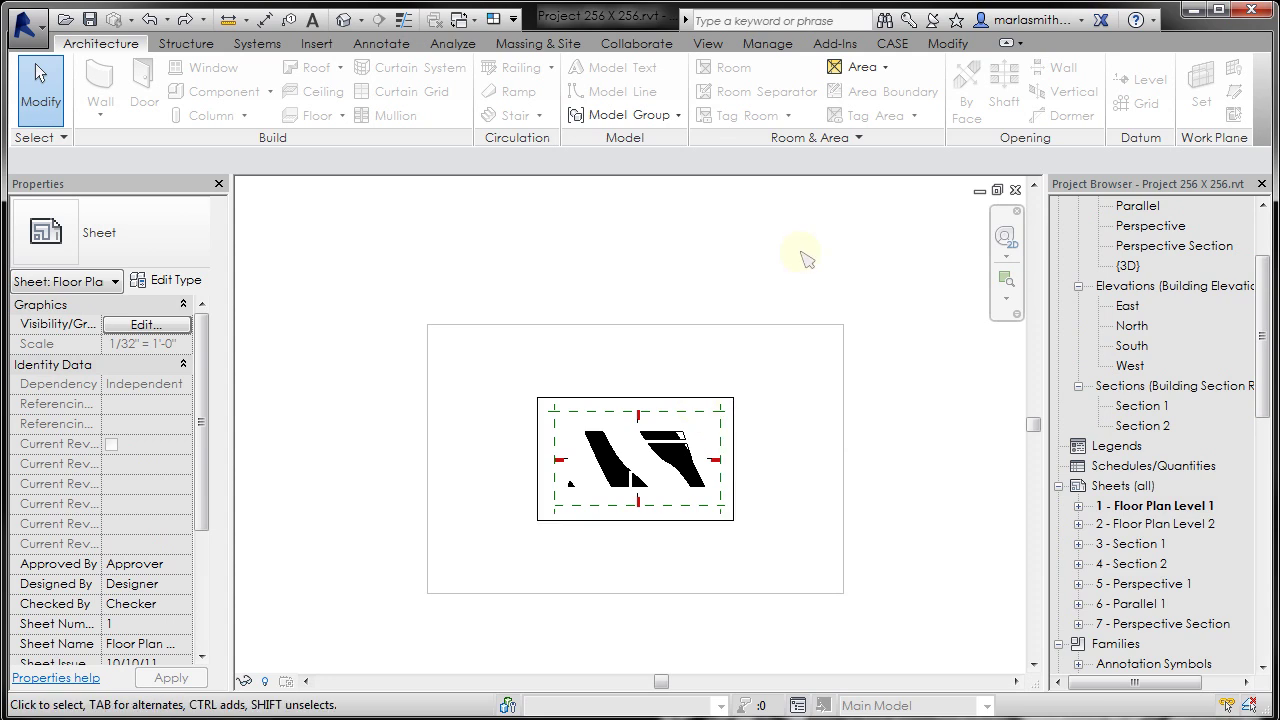
# Tile the sheet and the Level 1 floor plan side by side and fit the contents of each view.
pyautogui.press('w')
pyautogui.press('t')
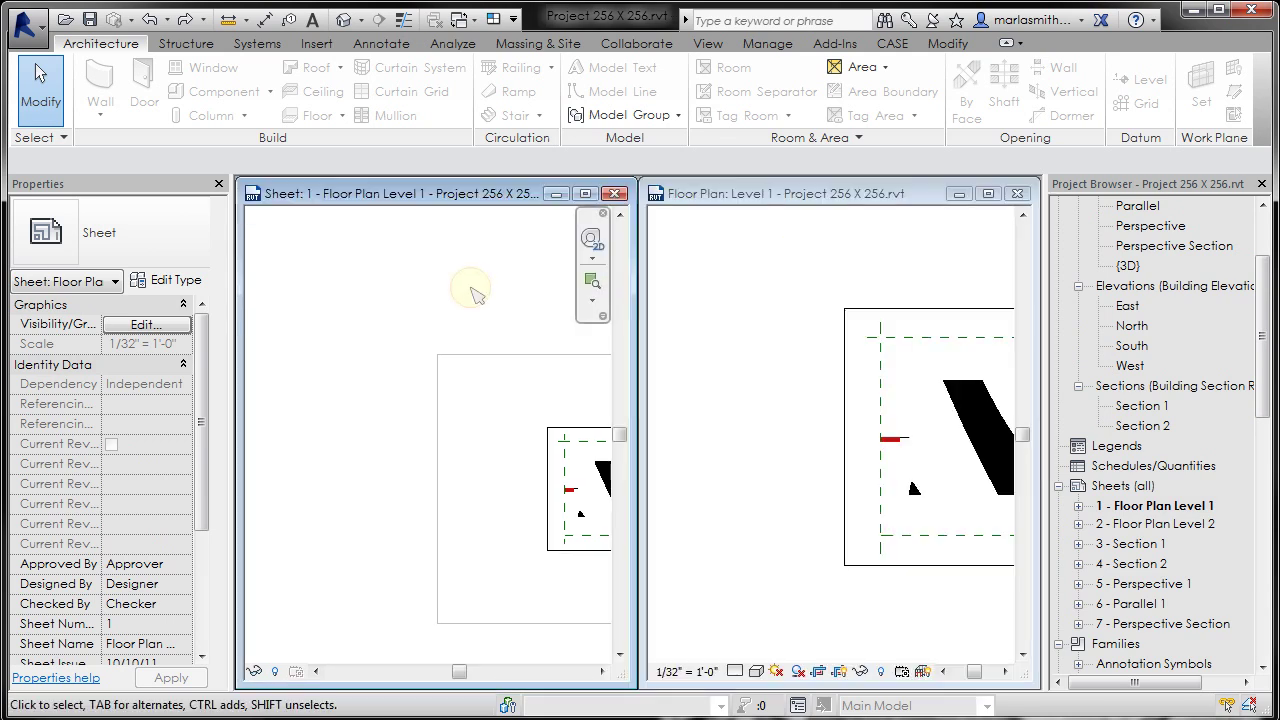
pyautogui.press('z')
pyautogui.press('f')
pyautogui.click(791, 329)
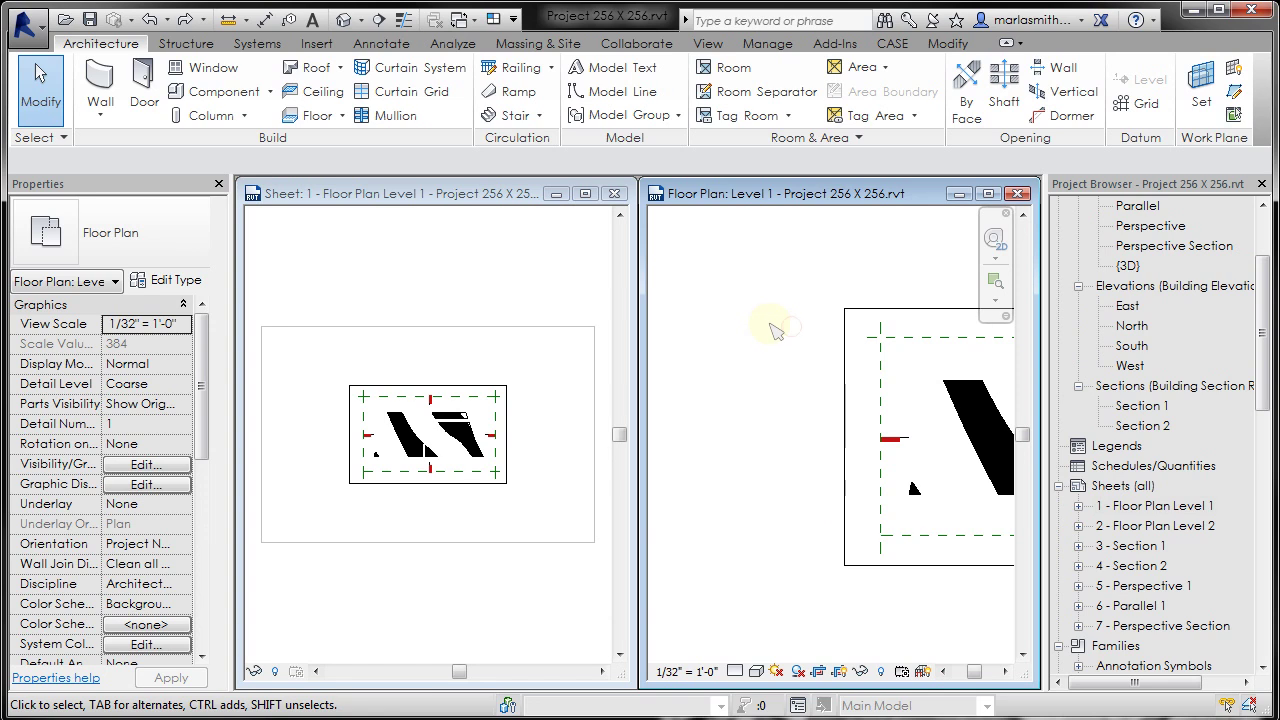
pyautogui.press('z')
pyautogui.press('f')
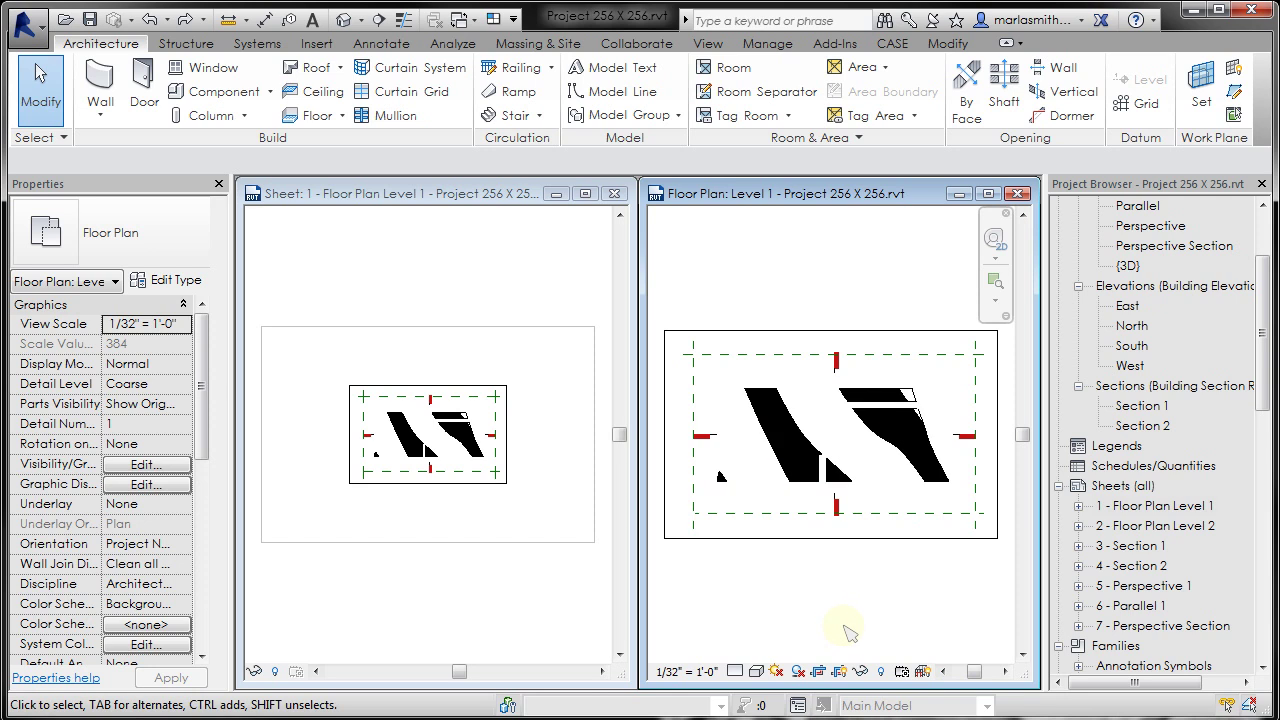
# In the Level 1 floor plan's visibility/graphic overrides, set the Mass category's cut pattern color to RGB 128-128-128.
pyautogui.press('v')
pyautogui.press('v')
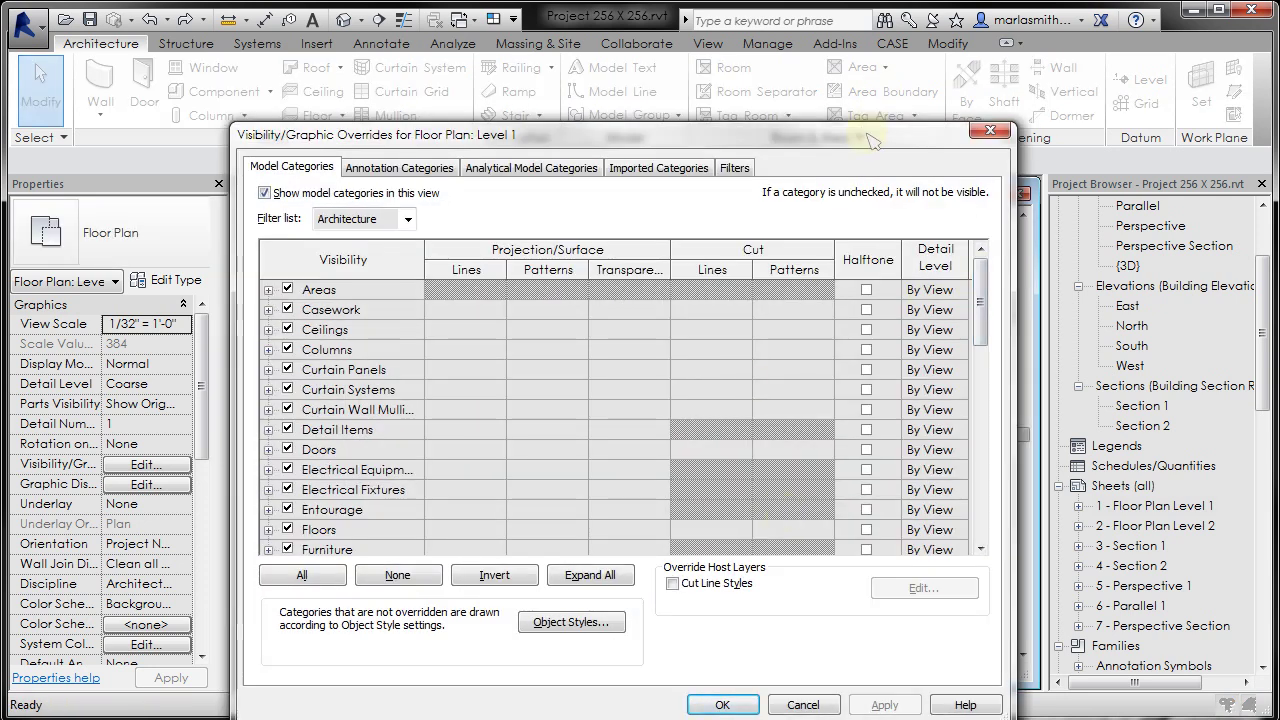
pyautogui.moveTo(872, 141); pyautogui.dragTo(703, 102)
pyautogui.moveTo(815, 266); pyautogui.dragTo(813, 356)
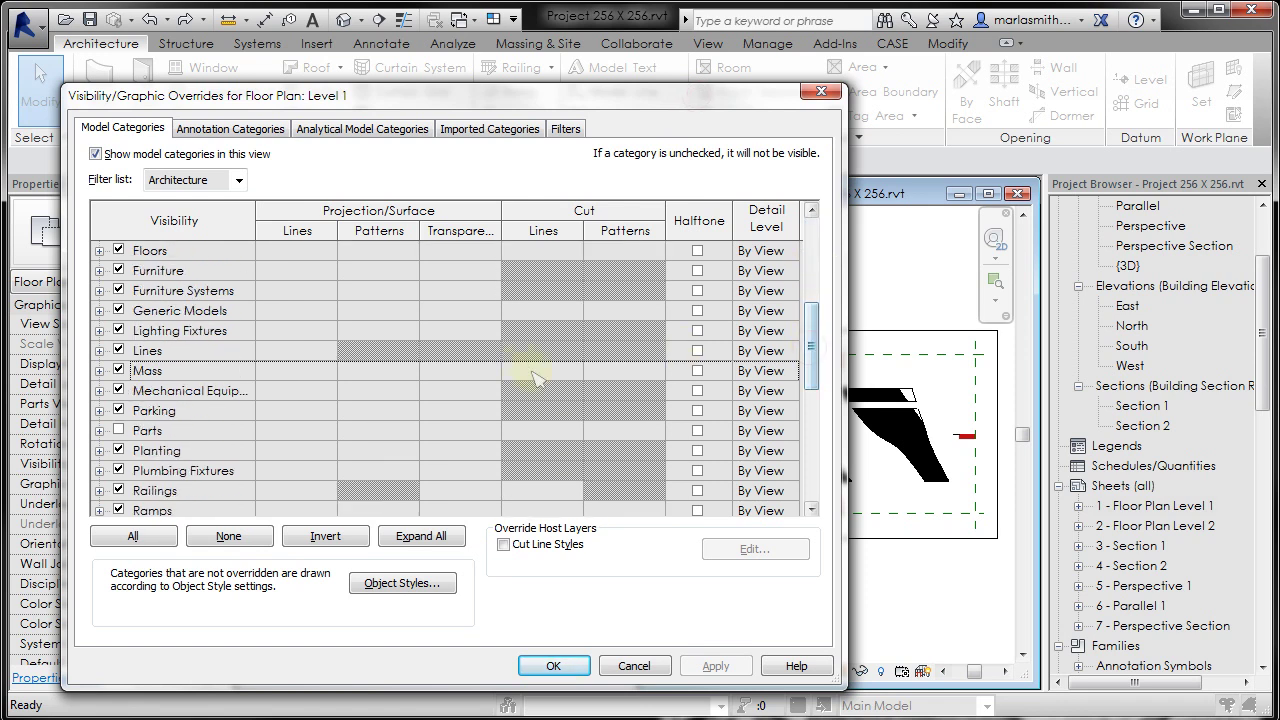
pyautogui.click(634, 372)
pyautogui.click(624, 370)
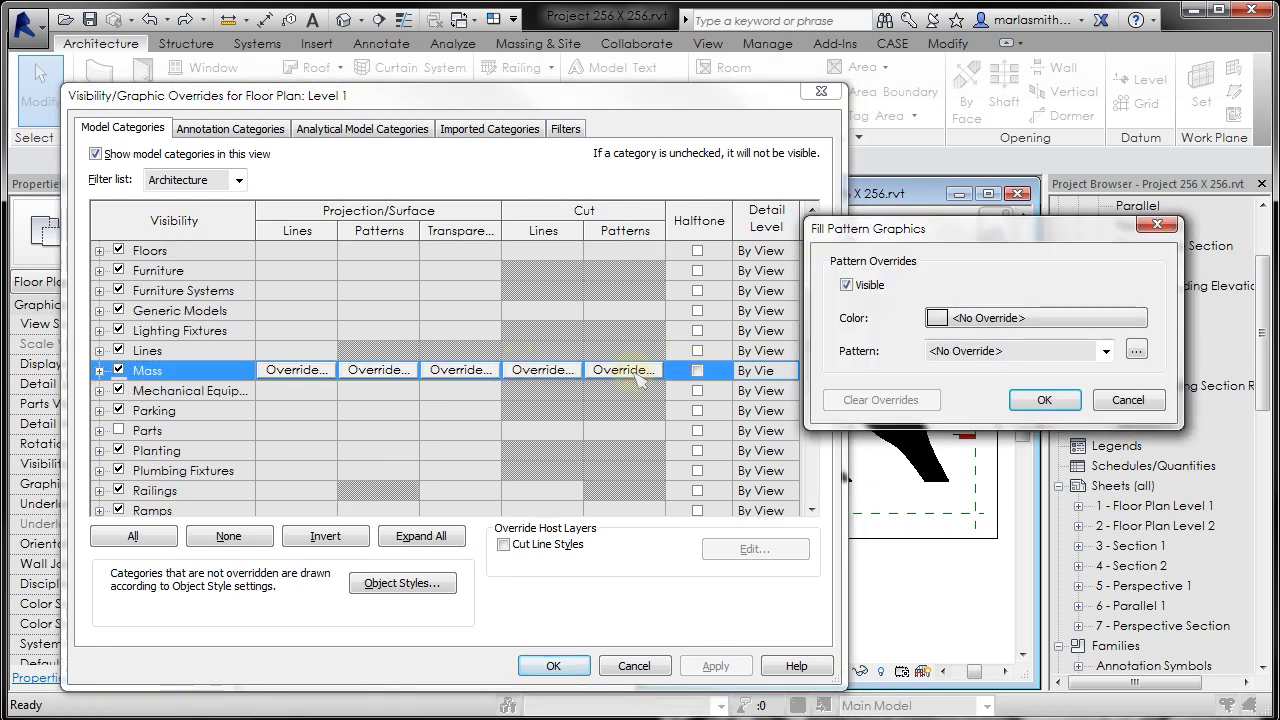
pyautogui.click(1045, 320)
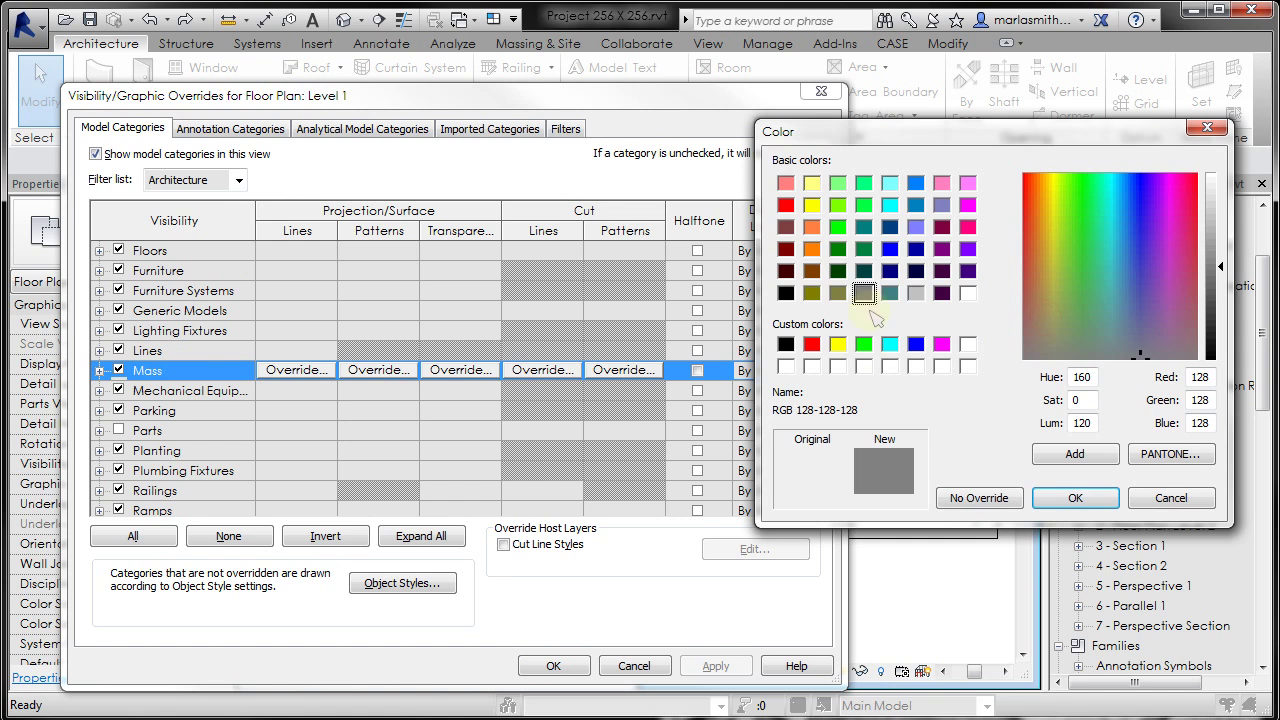
pyautogui.click(1062, 496)
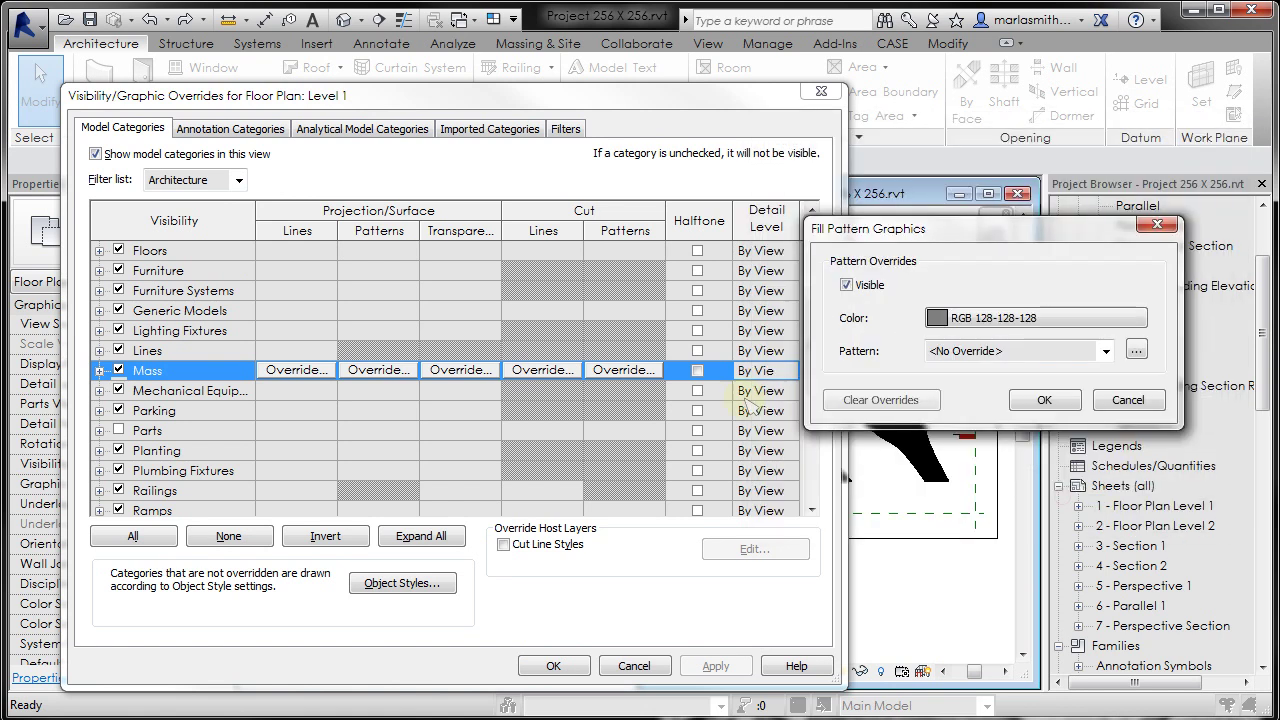
# Set the Mass category's cut pattern to Solid fill and apply the overrides to the floor plan.
pyautogui.click(1105, 351)
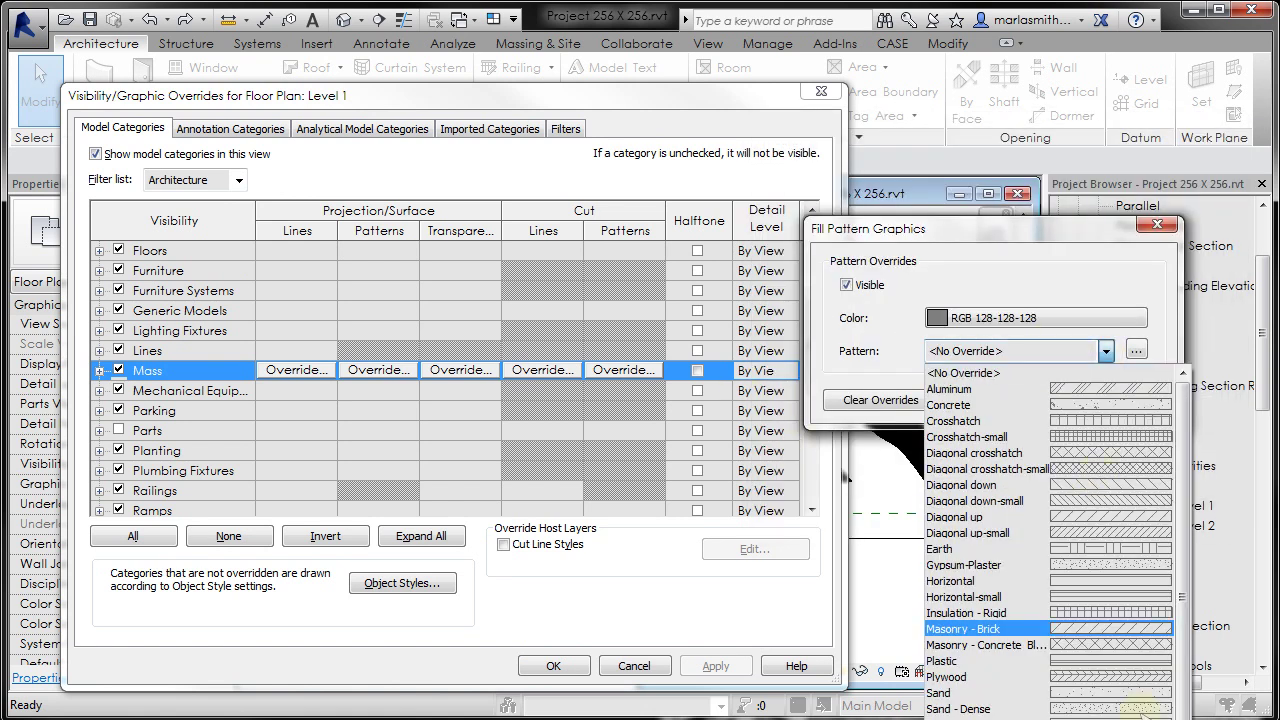
pyautogui.click(990, 716)
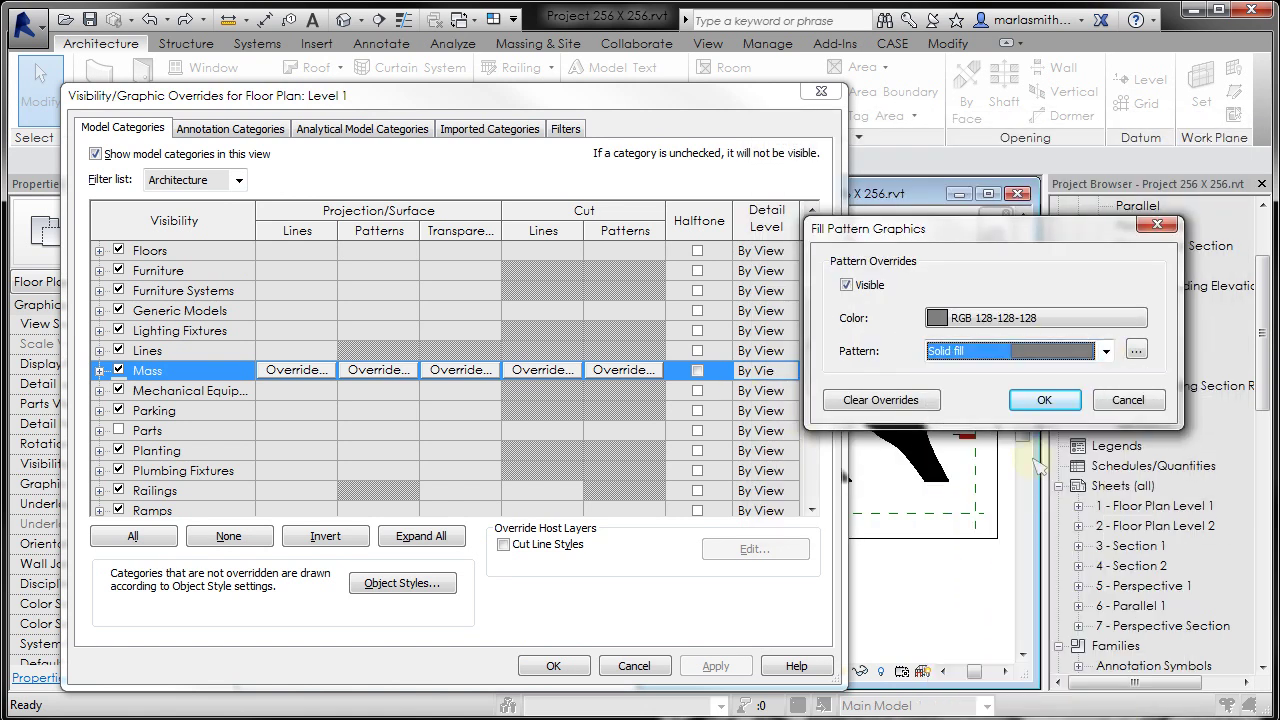
pyautogui.click(1046, 399)
pyautogui.click(716, 668)
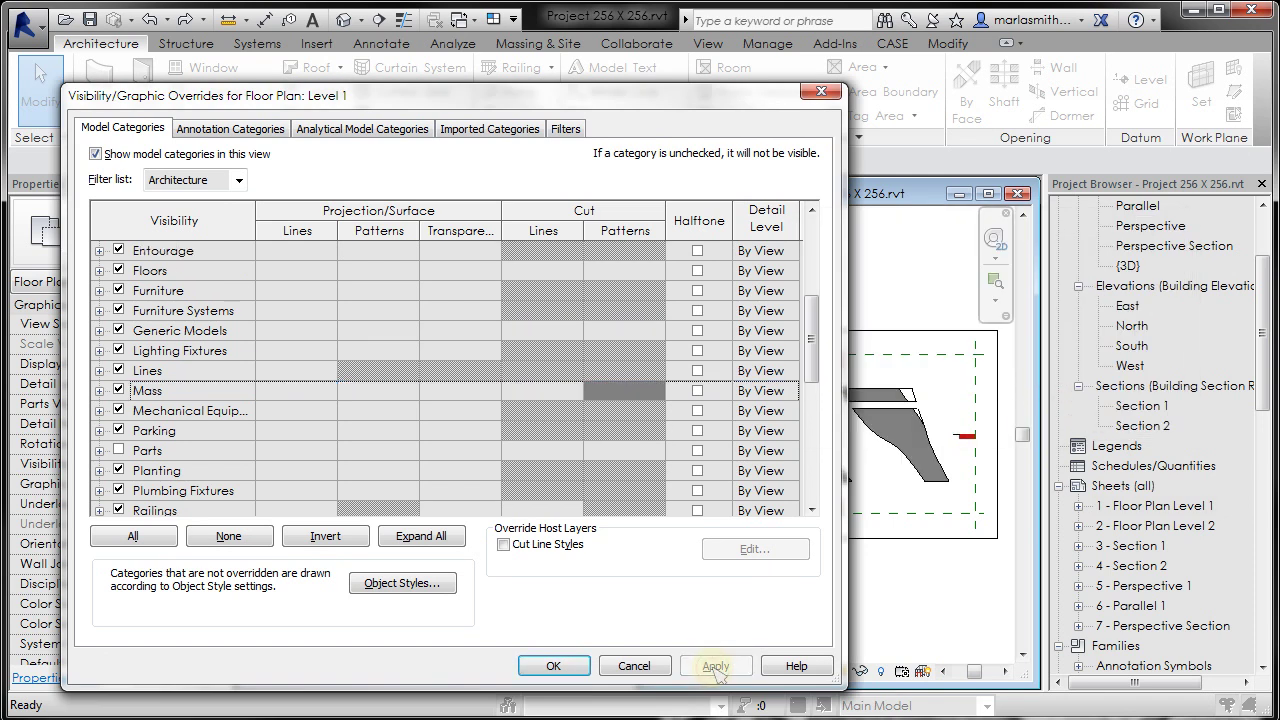
pyautogui.click(553, 666)
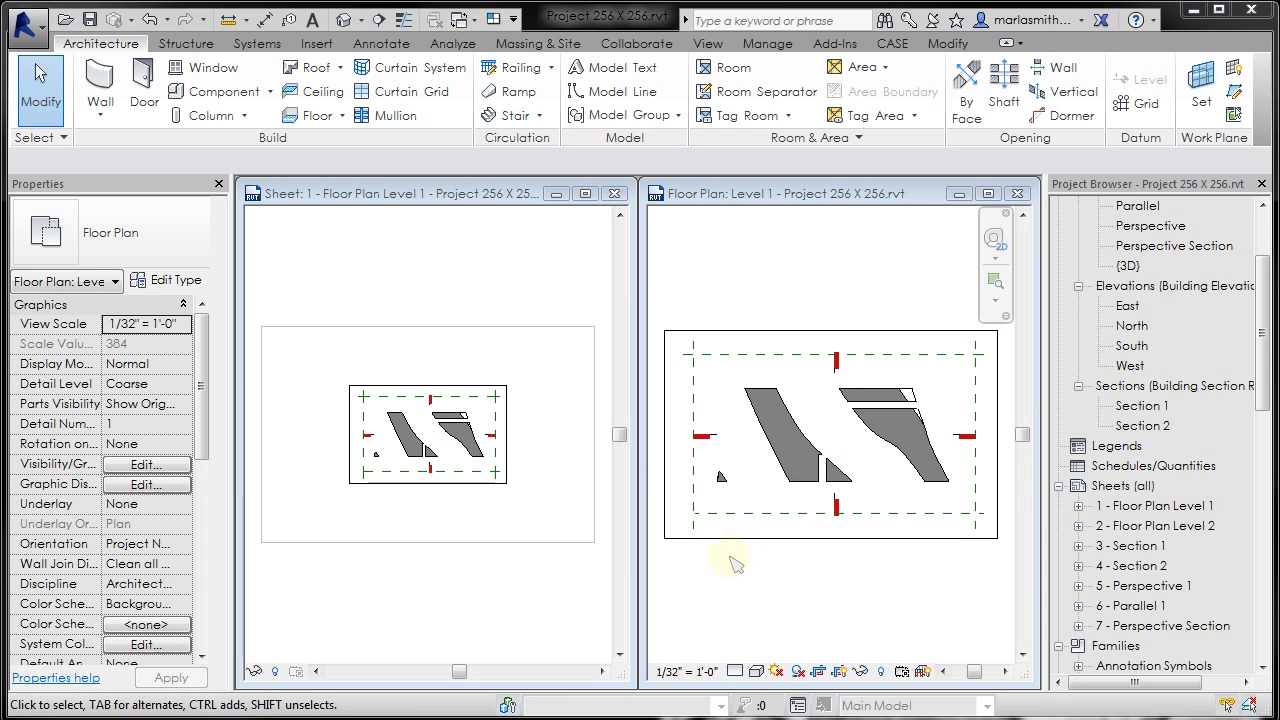
# Set the Level 1 floor plan's view scale to 1/16" = 1'-0".
pyautogui.click(836, 590)
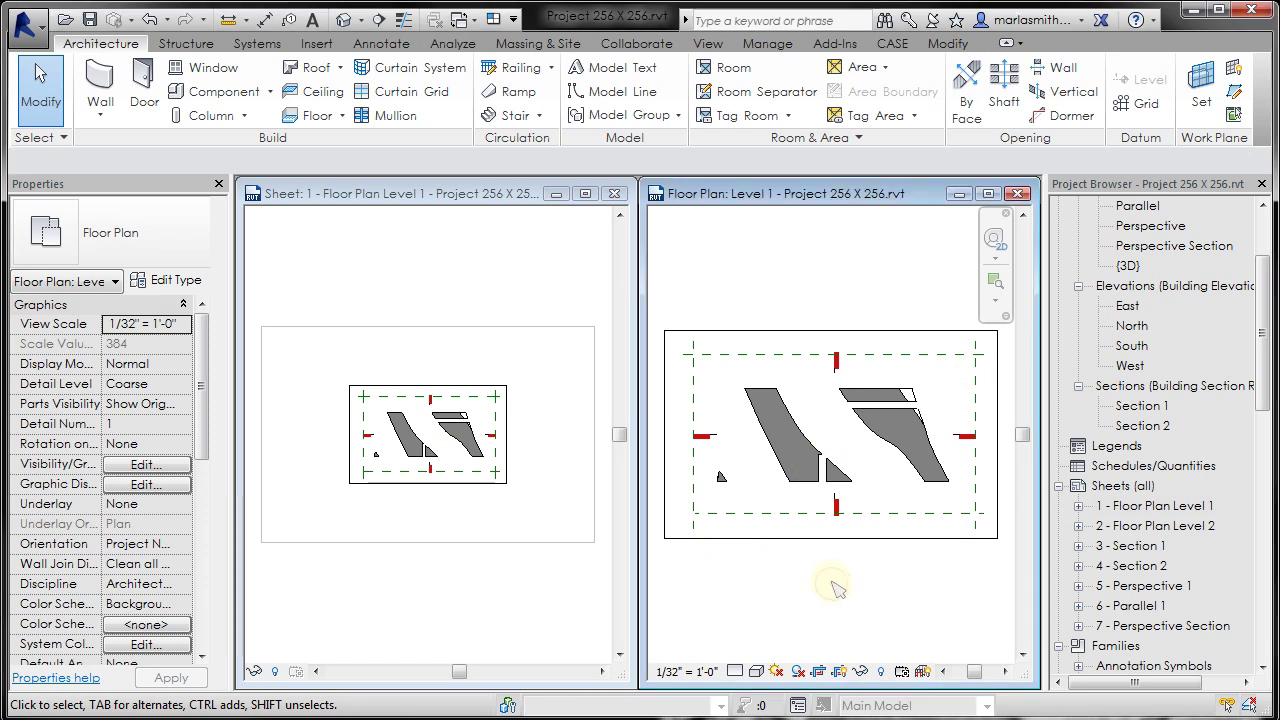
pyautogui.click(834, 539)
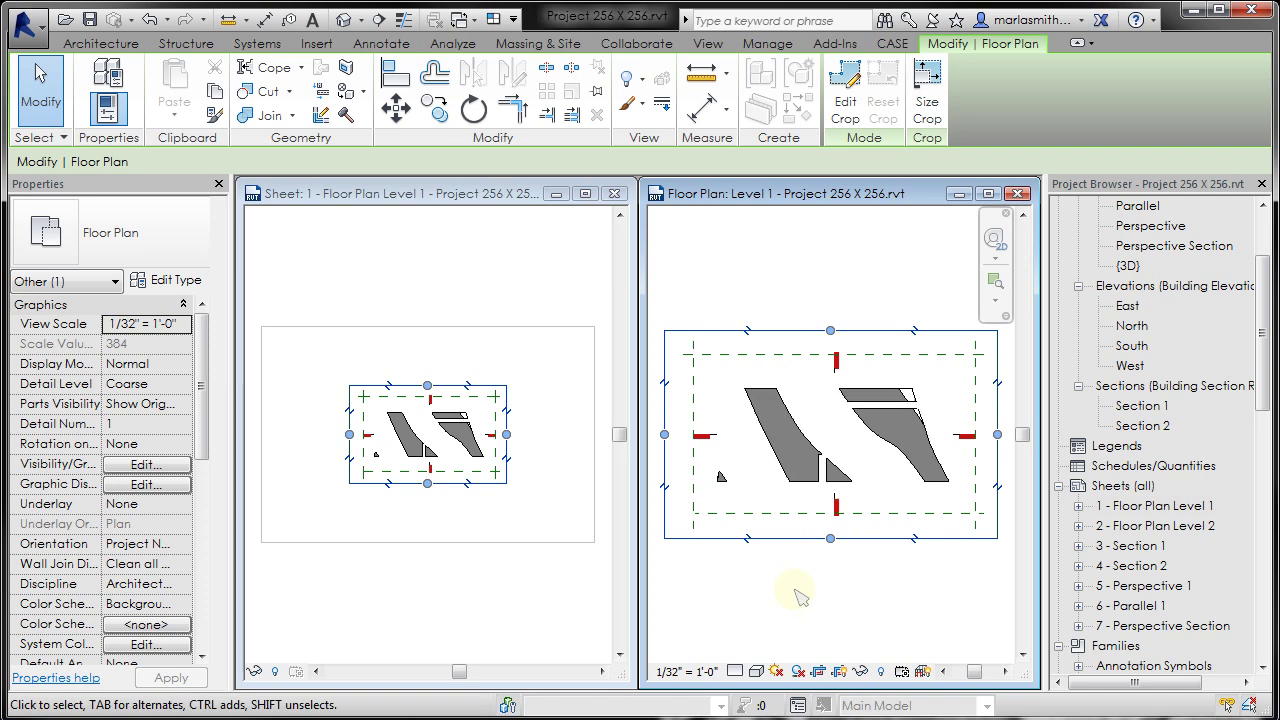
pyautogui.click(735, 612)
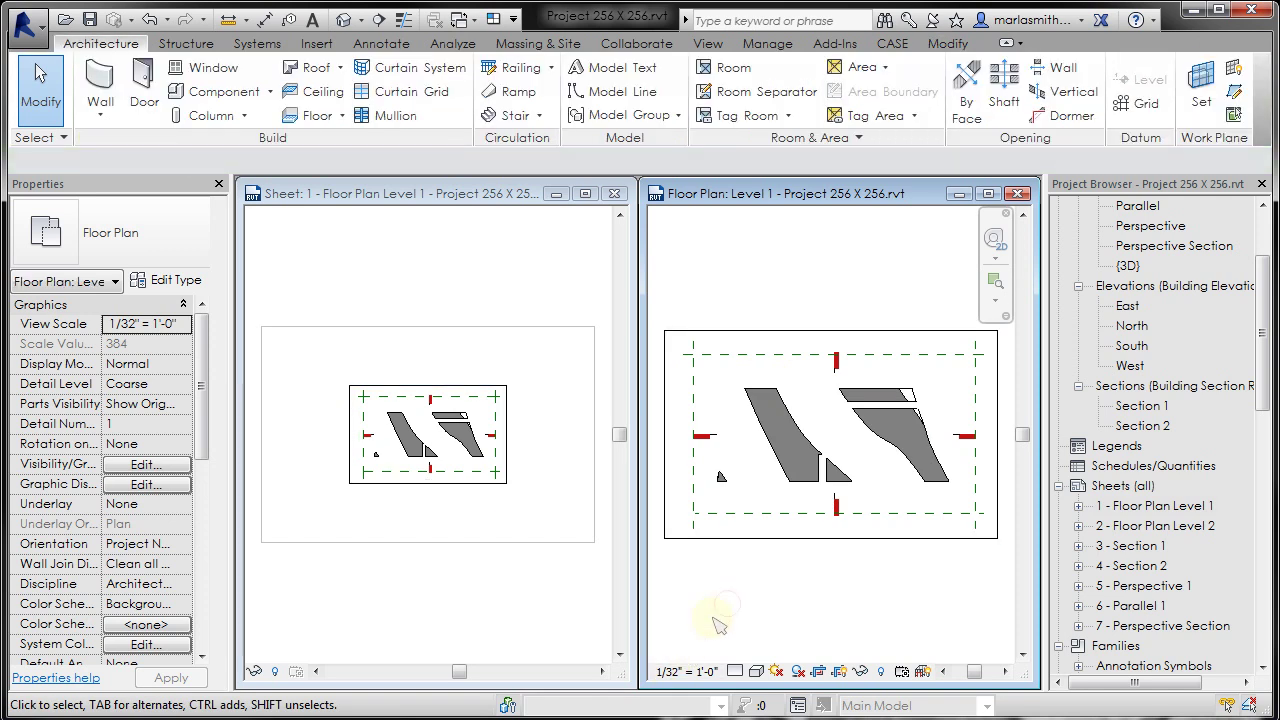
pyautogui.click(688, 671)
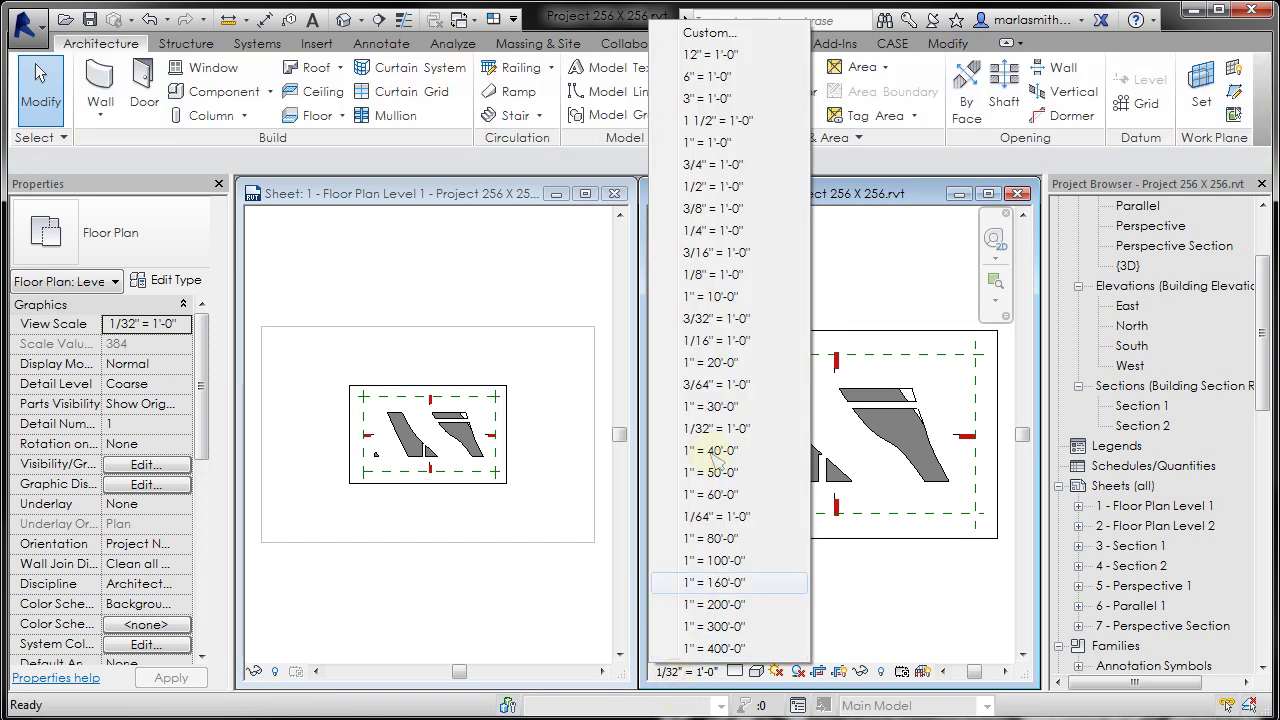
pyautogui.click(715, 340)
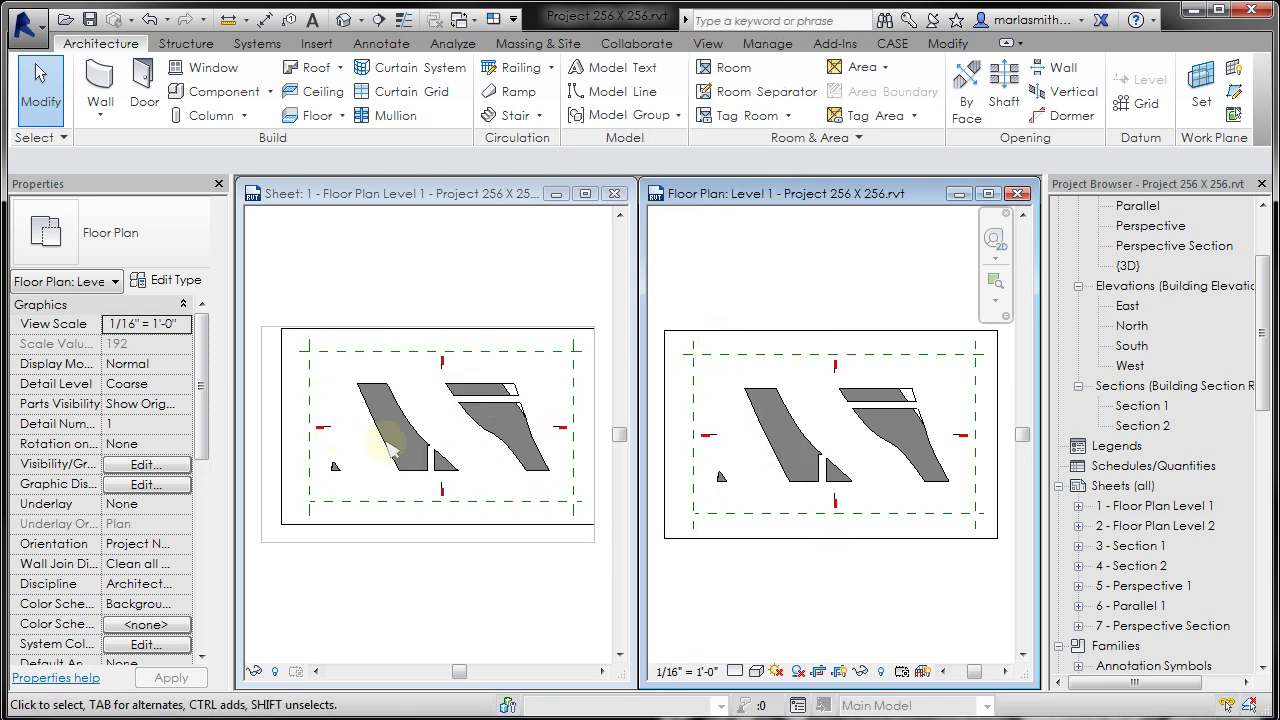
# Select the floor plan viewport on sheet 1 and nudge it down and left to center it on the sheet.
pyautogui.click(485, 535)
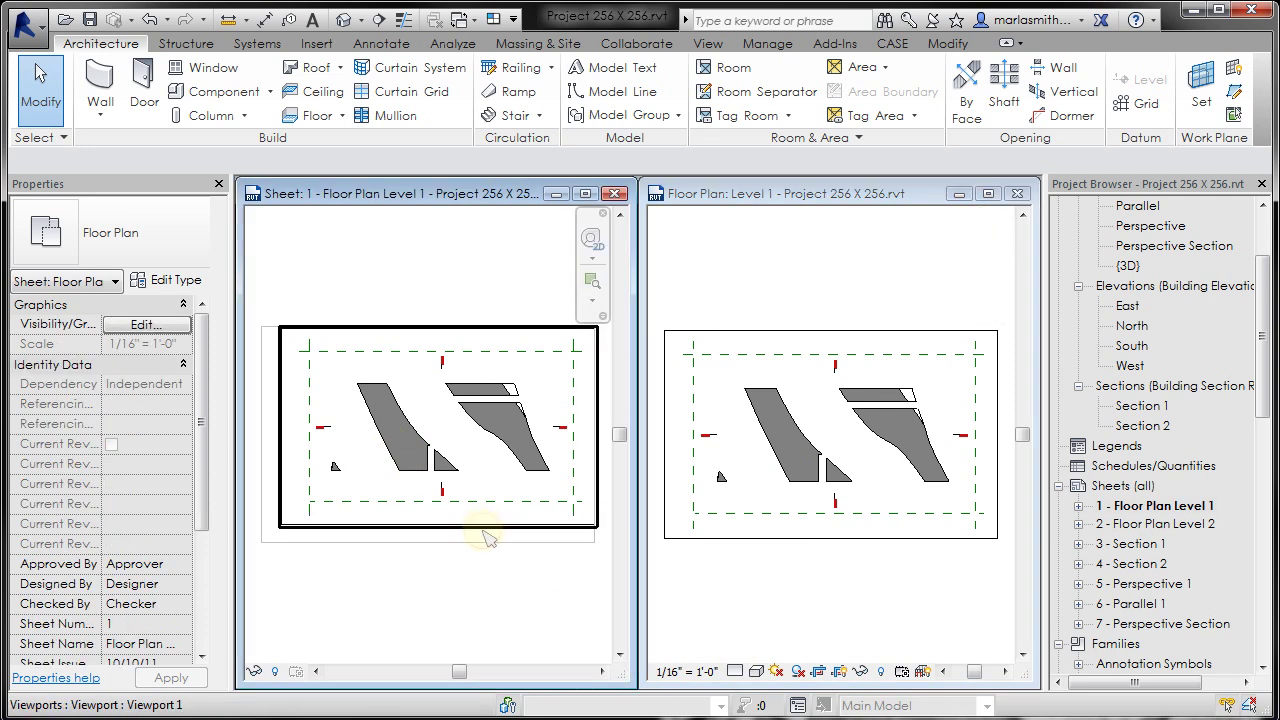
pyautogui.click(497, 586)
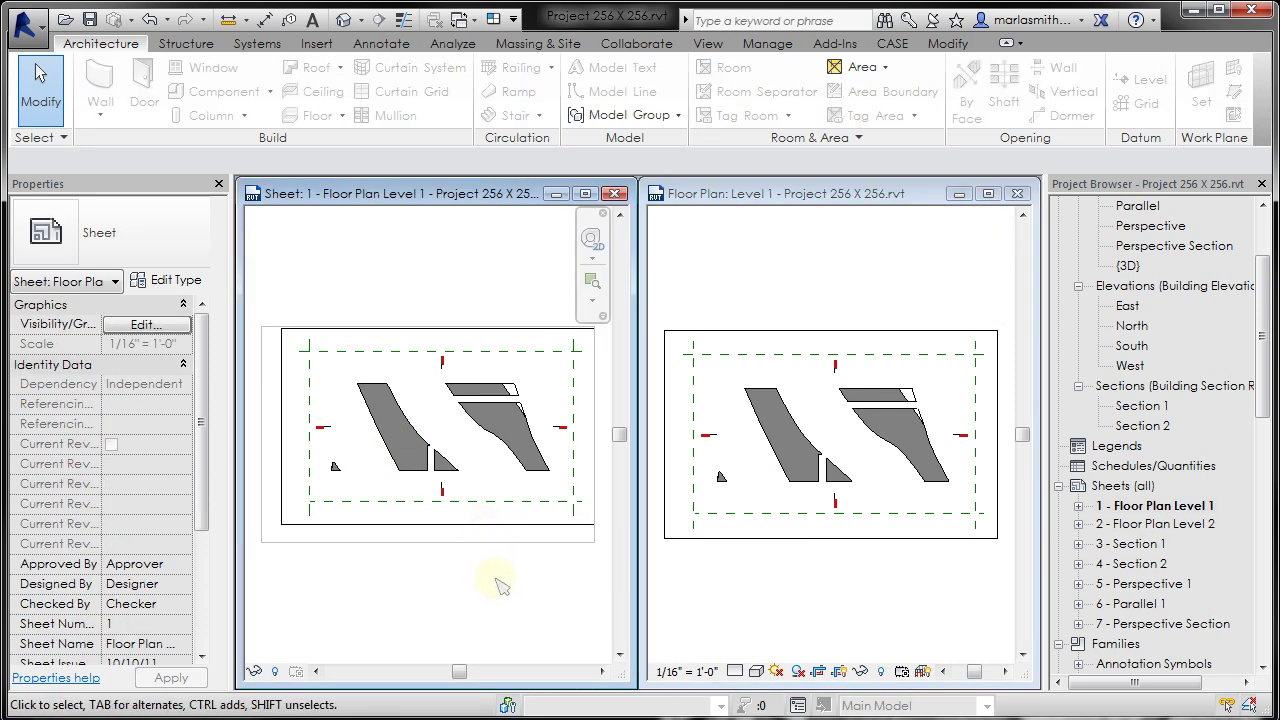
pyautogui.click(474, 520)
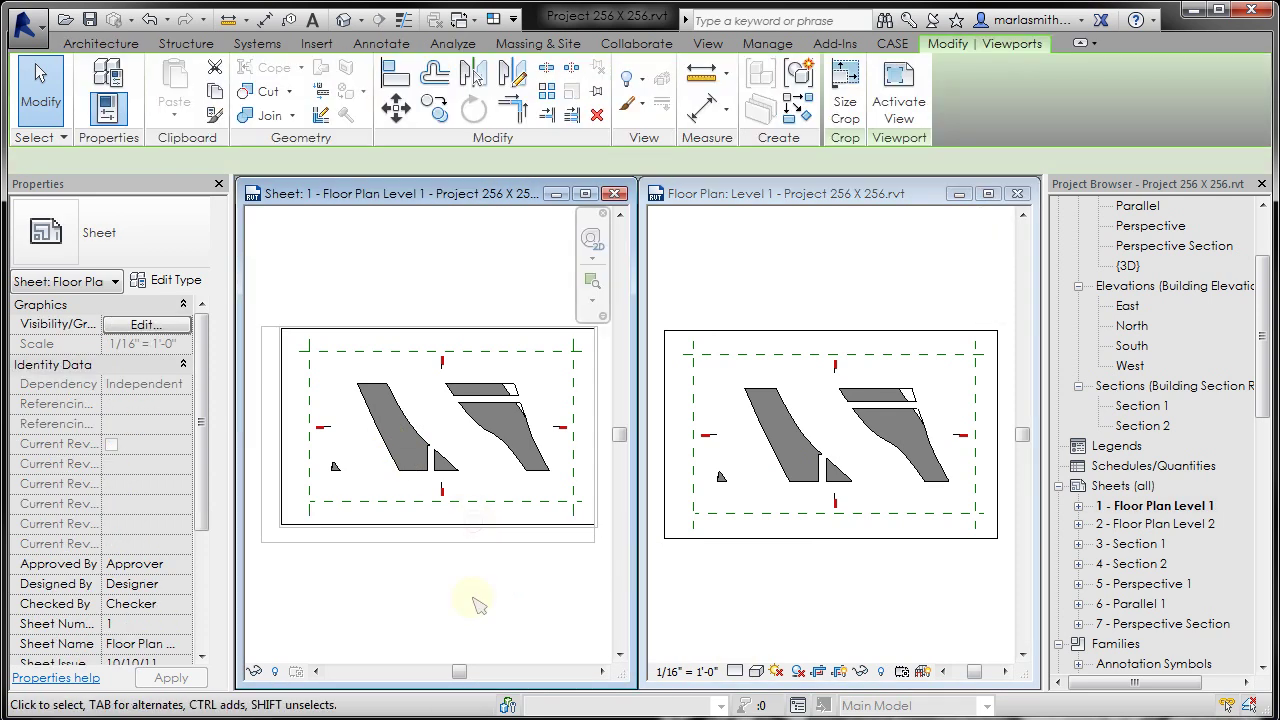
pyautogui.press('Down')
pyautogui.press('Down')
pyautogui.press('Down')
pyautogui.press('Down')
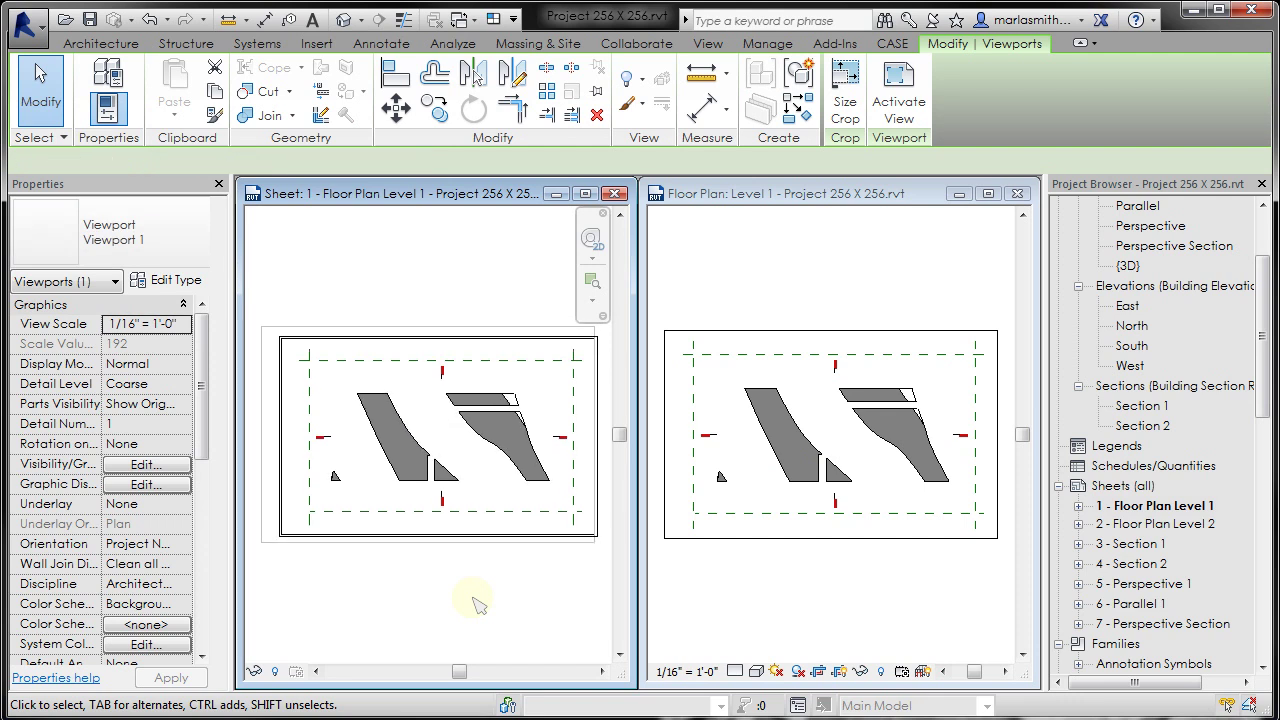
pyautogui.press('Left')
pyautogui.press('Left')
pyautogui.press('Left')
pyautogui.press('Left')
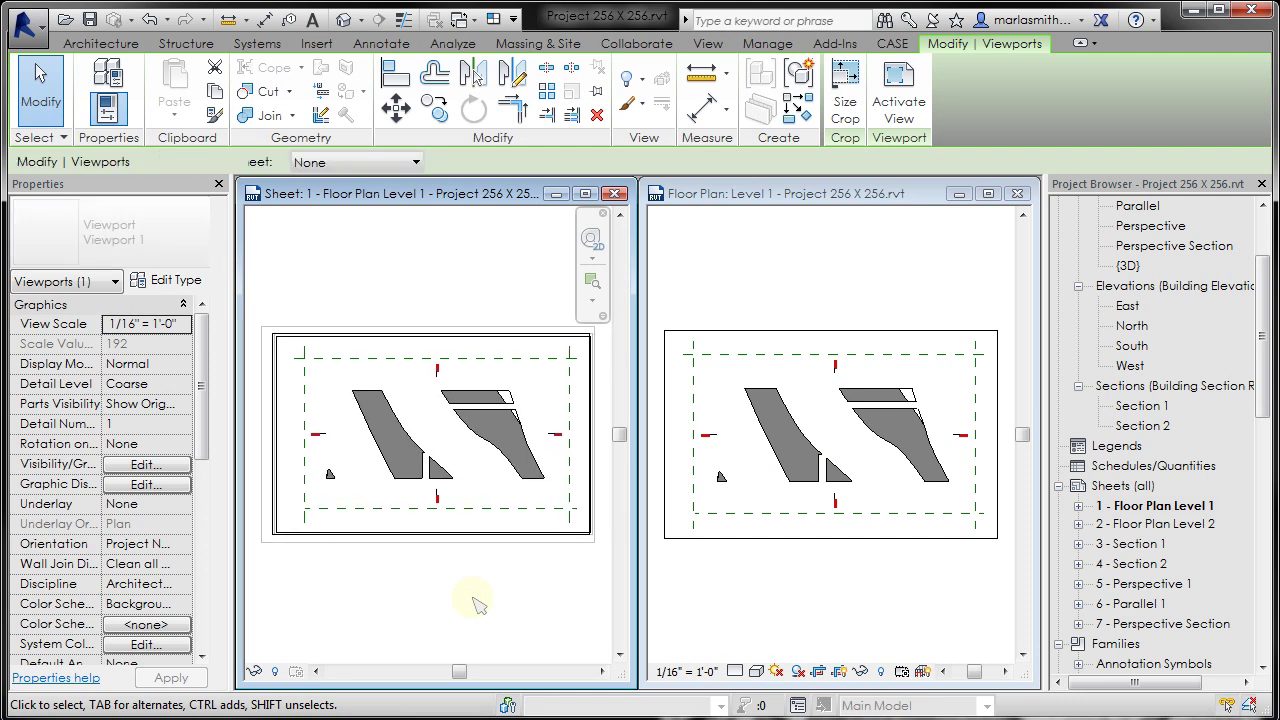
# Set the Level 1 floor plan's view scale back to 1/32" = 1'-0".
pyautogui.click(683, 671)
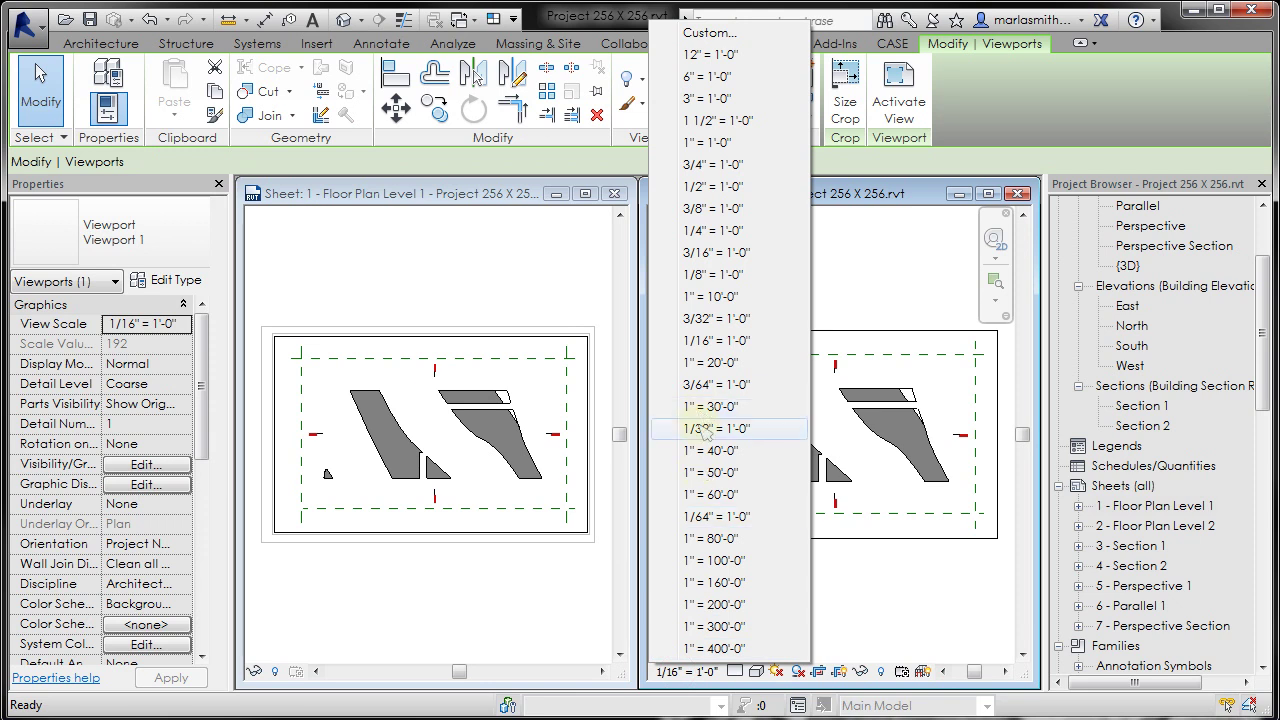
pyautogui.click(705, 428)
pyautogui.click(790, 620)
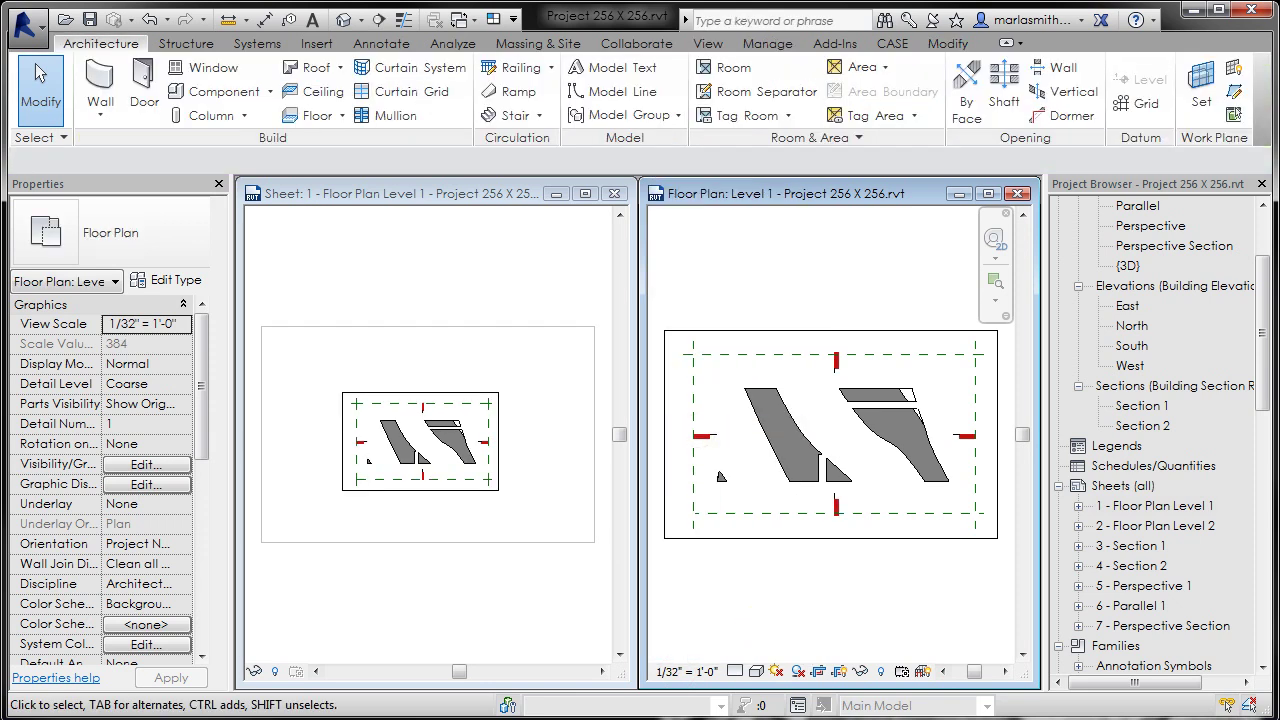
# Move the Level 1 viewport on sheet 1 into the sheet's upper-left corner.
pyautogui.hotkey('ctrl', 'Tab')
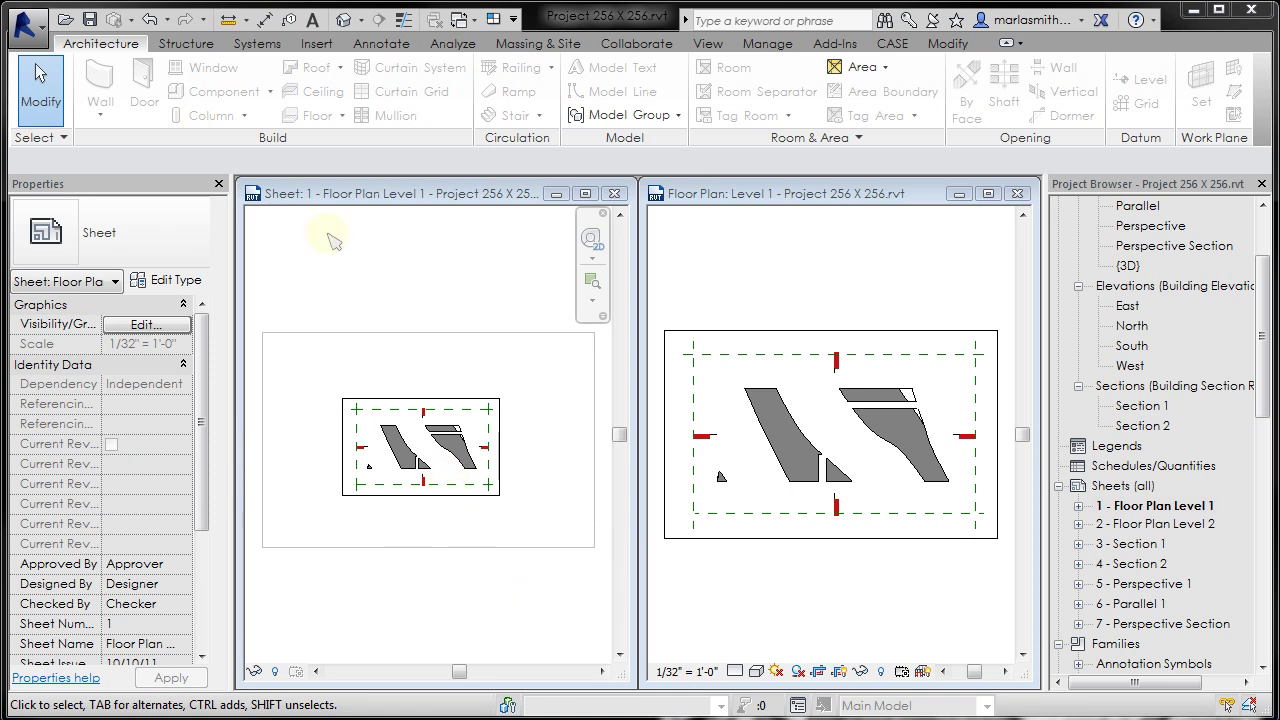
pyautogui.click(363, 249)
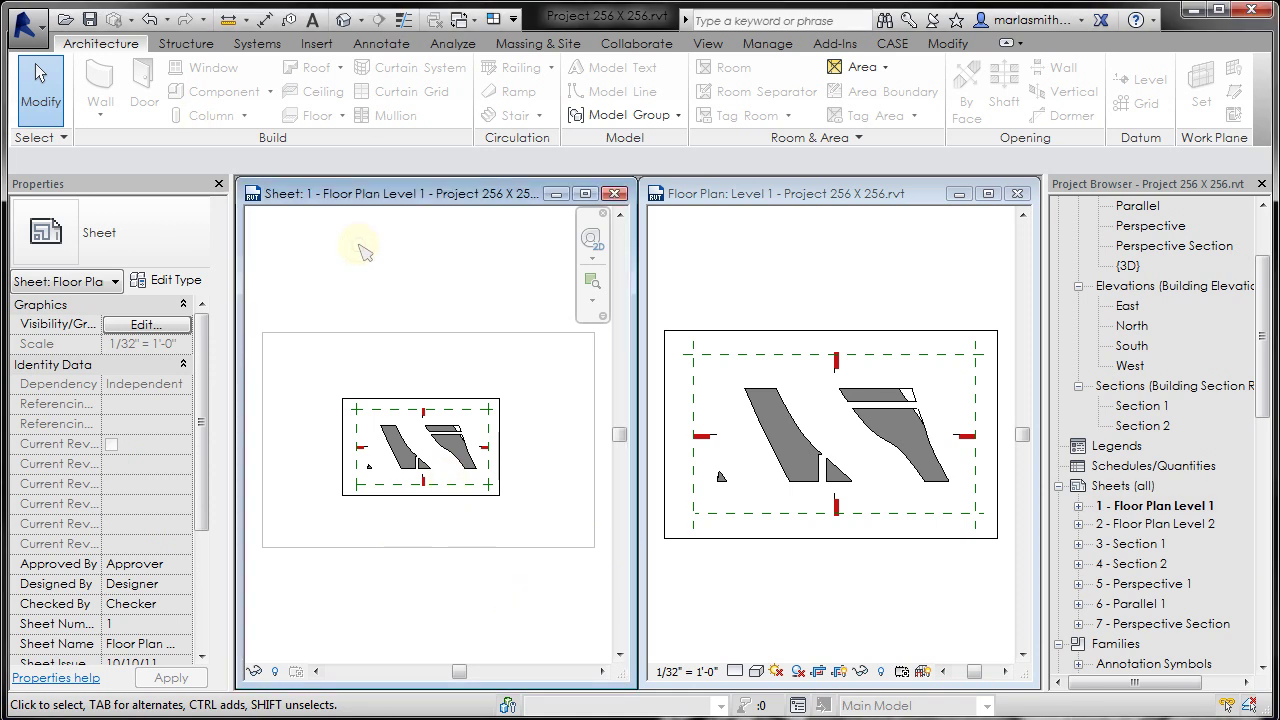
pyautogui.click(432, 410)
pyautogui.moveTo(423, 400); pyautogui.dragTo(360, 345)
pyautogui.click(488, 500)
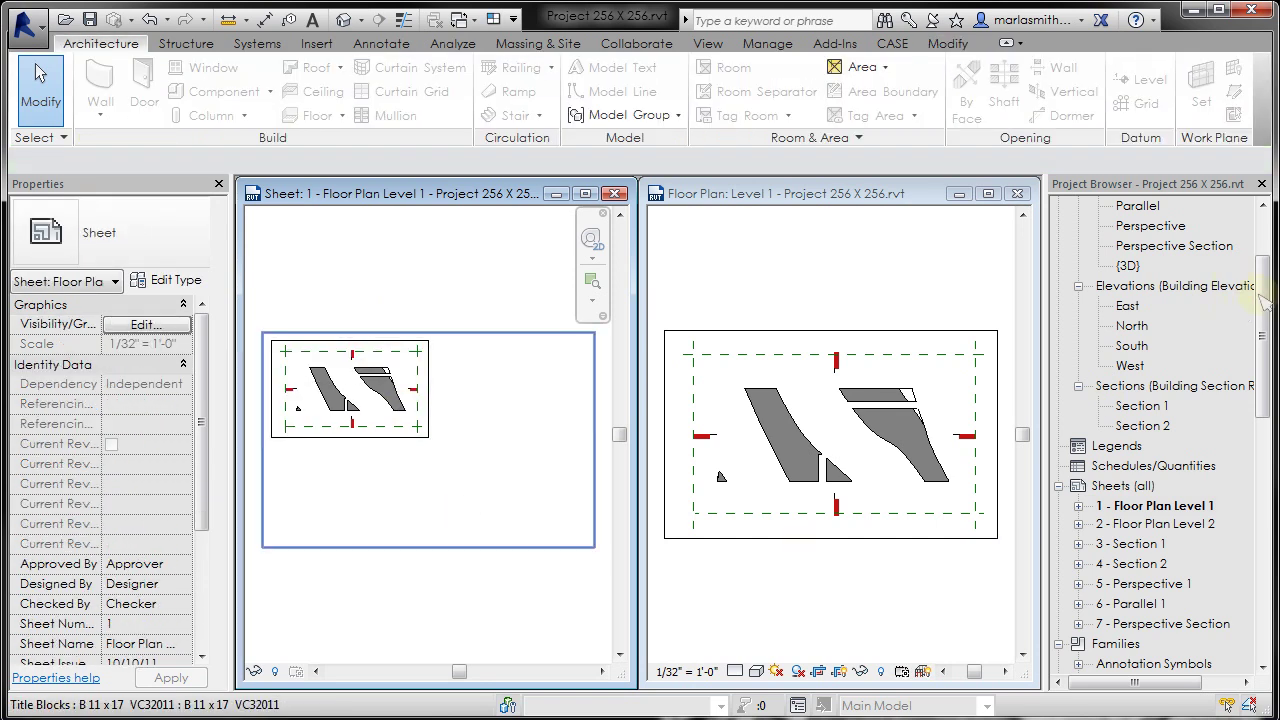
# Try to place the Level 2 floor plan on sheet 1 beside the Level 1 viewport.
pyautogui.moveTo(1264, 288); pyautogui.dragTo(1262, 226)
pyautogui.click(1140, 266)
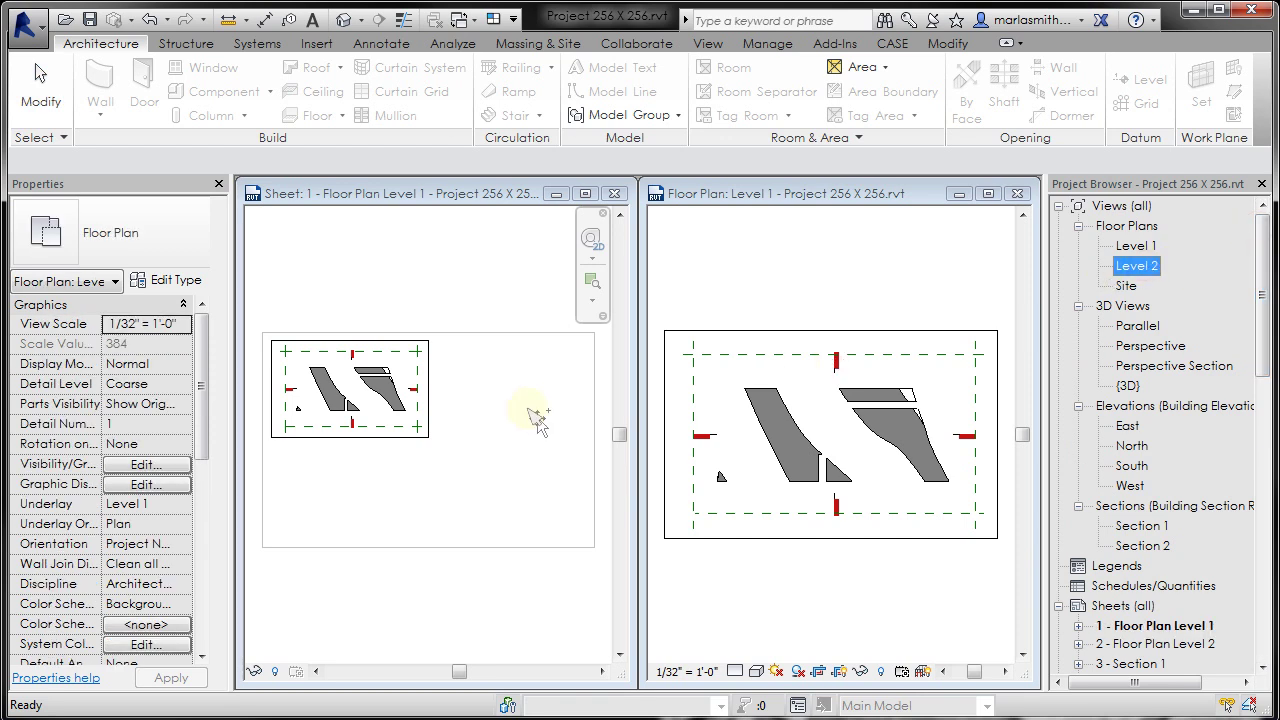
pyautogui.moveTo(511, 428); pyautogui.dragTo(508, 425)
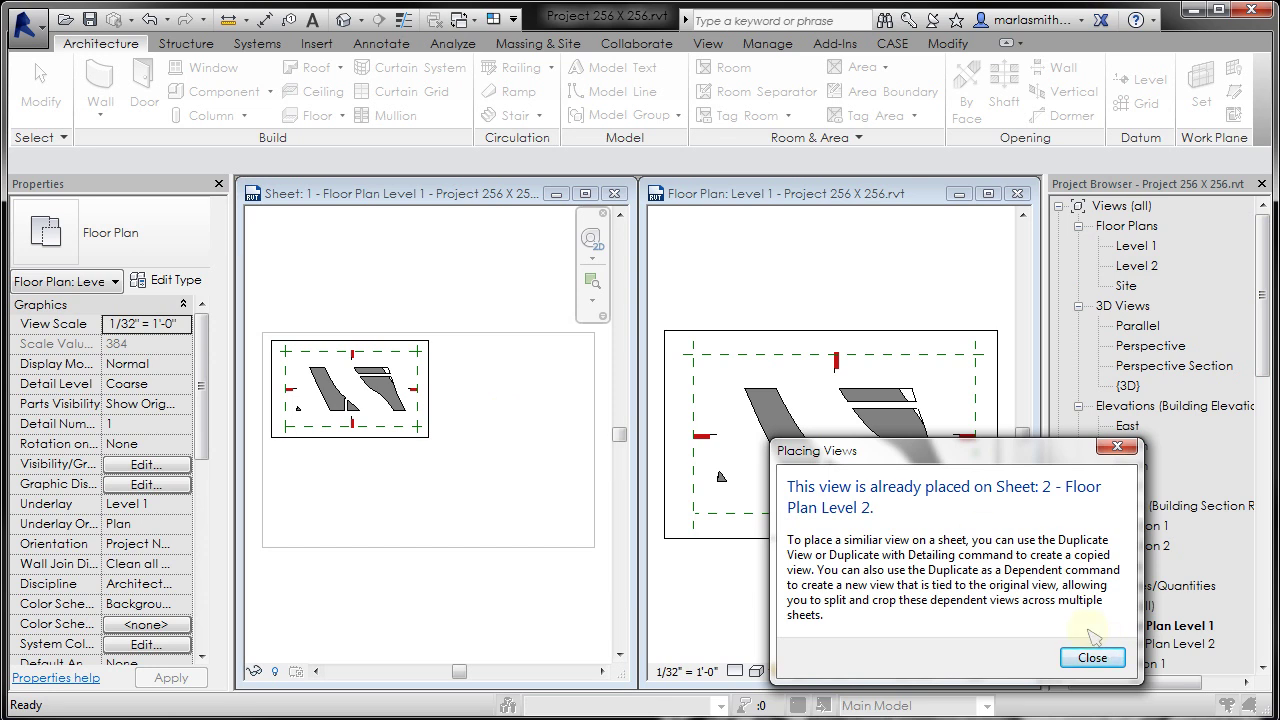
pyautogui.click(1105, 660)
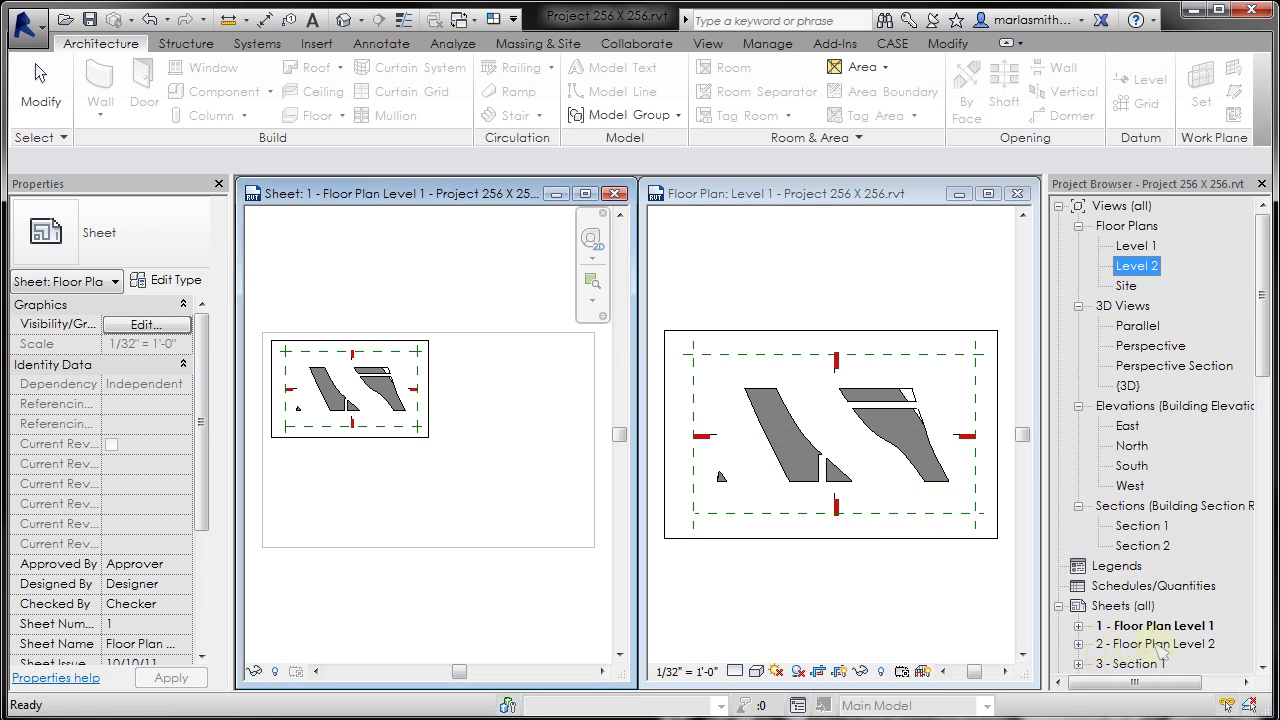
# Remove the Level 2 floor plan viewport from sheet 2 - Floor Plan Level 2, and close that sheet.
pyautogui.click(1155, 646)
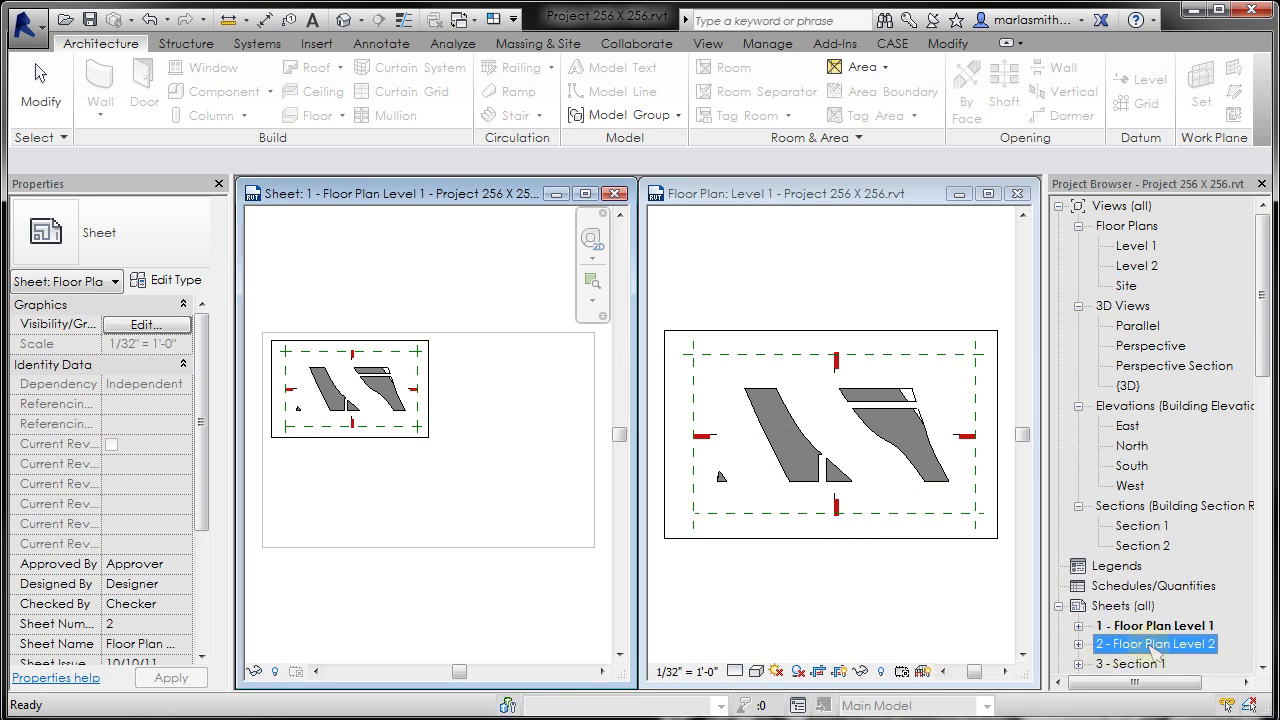
pyautogui.doubleClick(1155, 646)
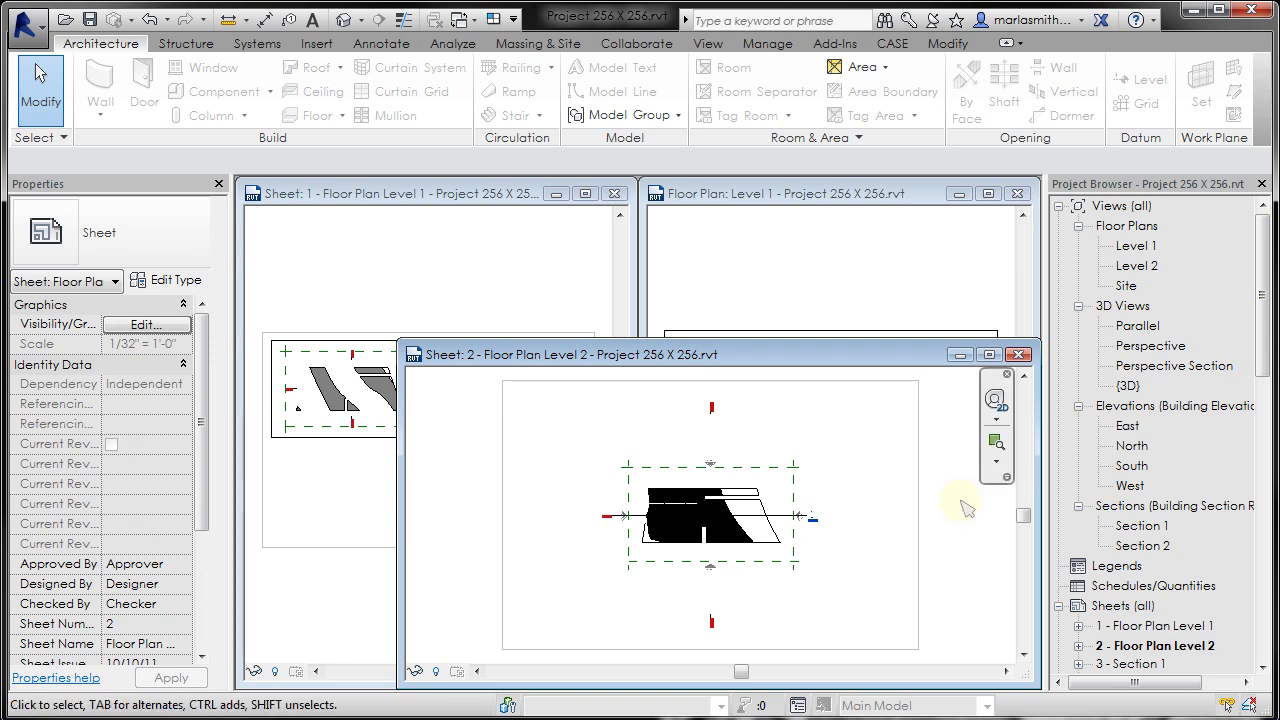
pyautogui.click(829, 418)
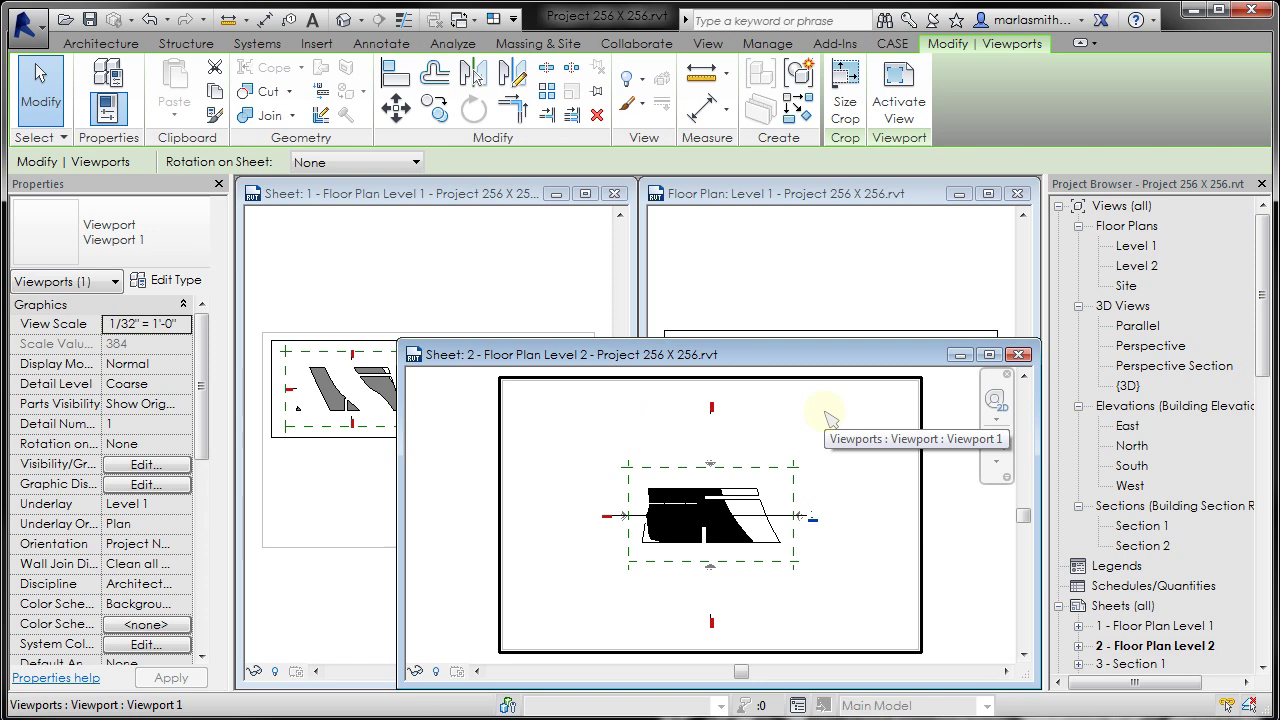
pyautogui.press('Delete')
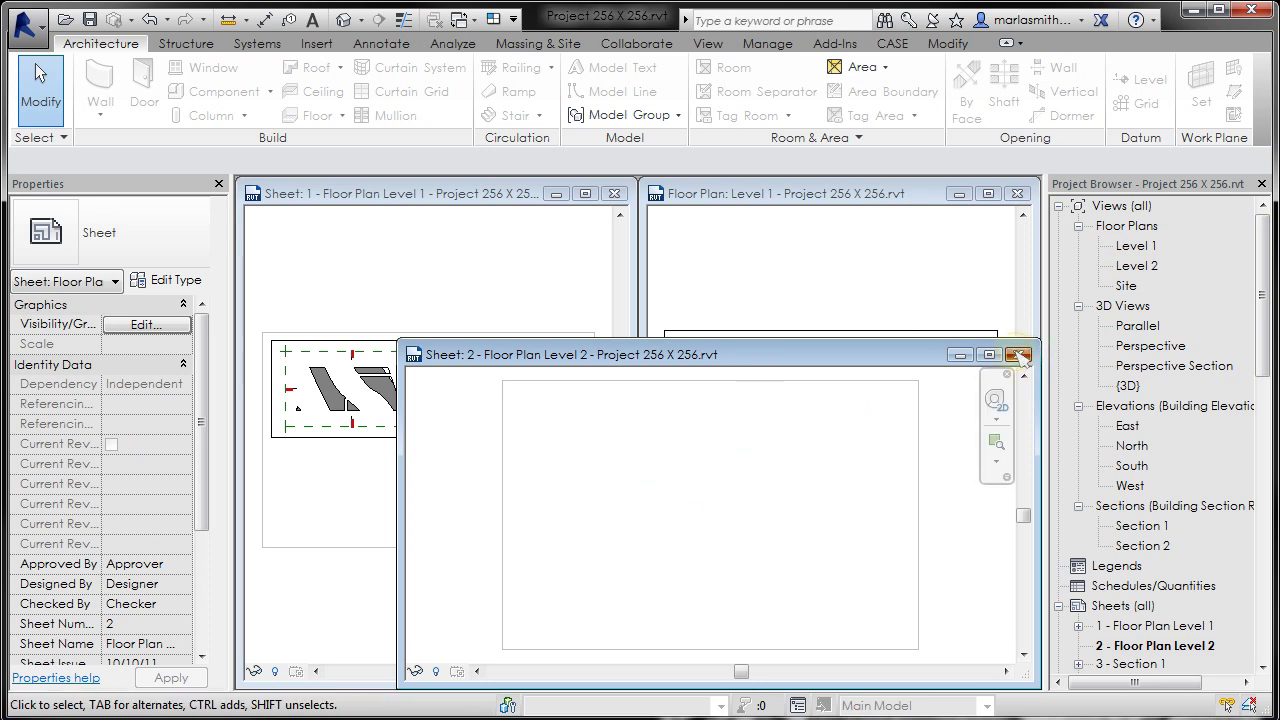
pyautogui.click(1018, 355)
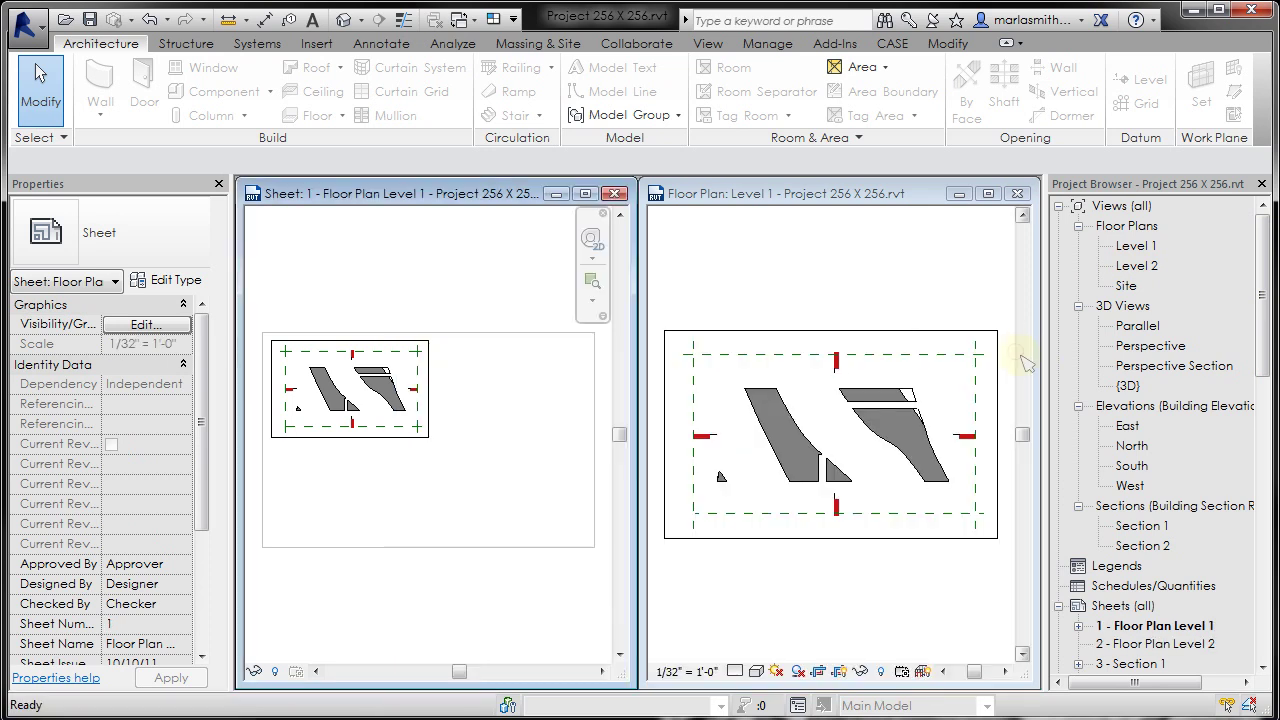
# Place the Level 2 floor plan as a viewport on sheet 1, overlapping the Level 1 viewport.
pyautogui.click(1137, 266)
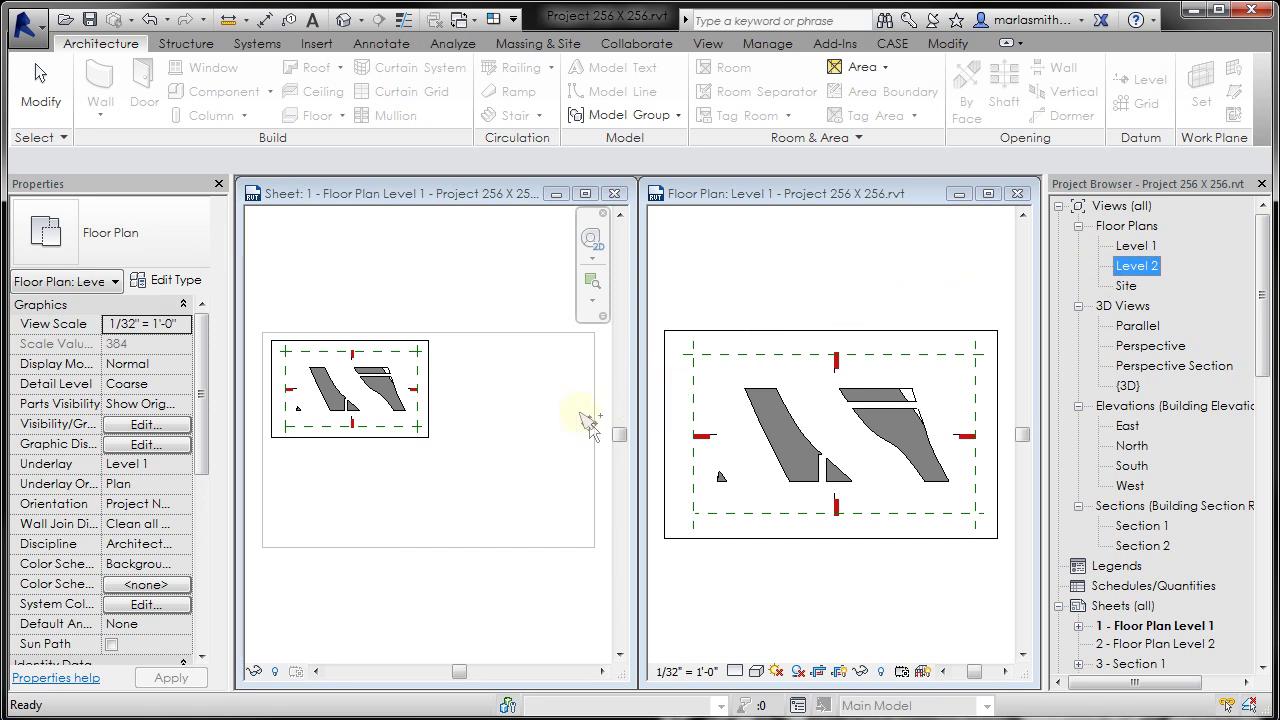
pyautogui.click(512, 432)
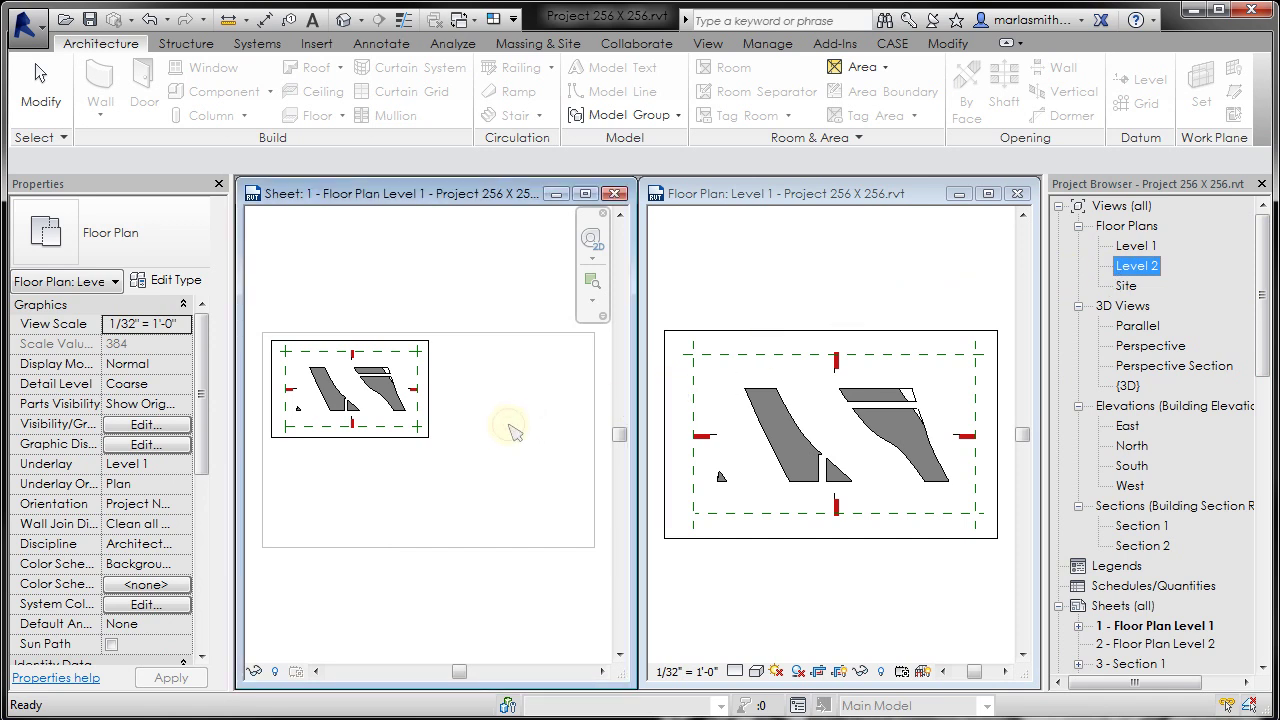
pyautogui.click(509, 426)
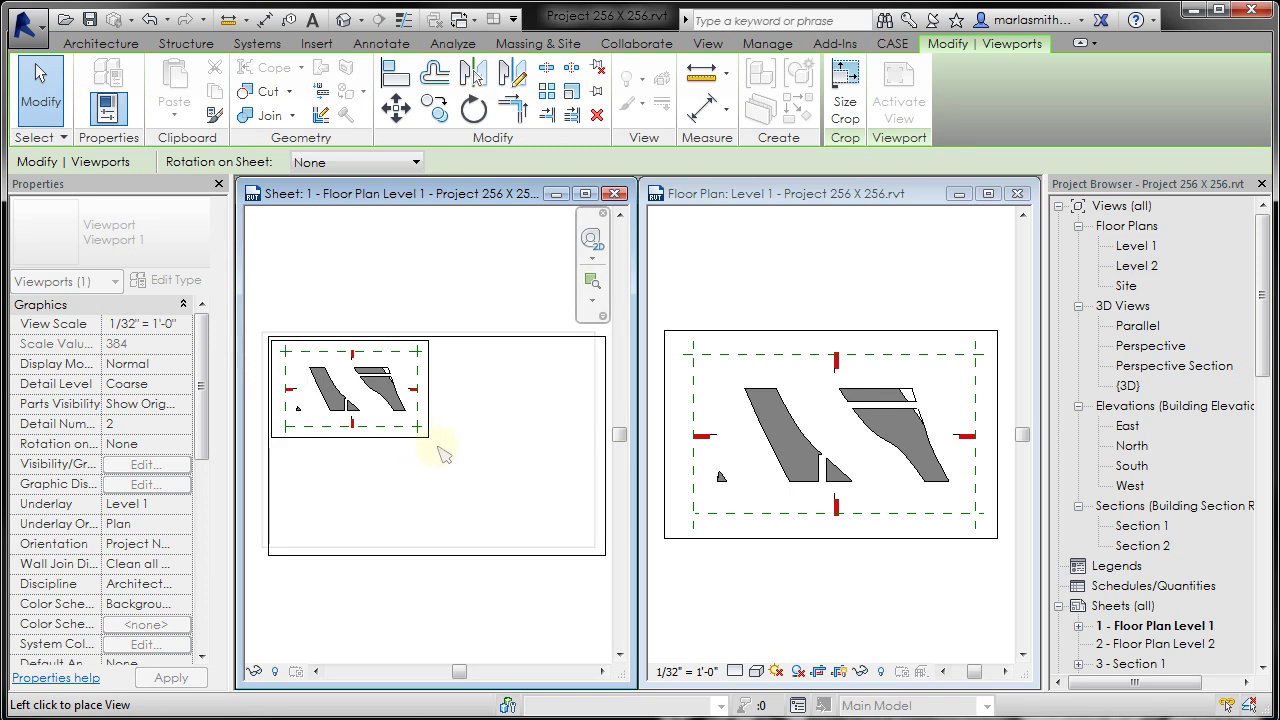
pyautogui.click(500, 460)
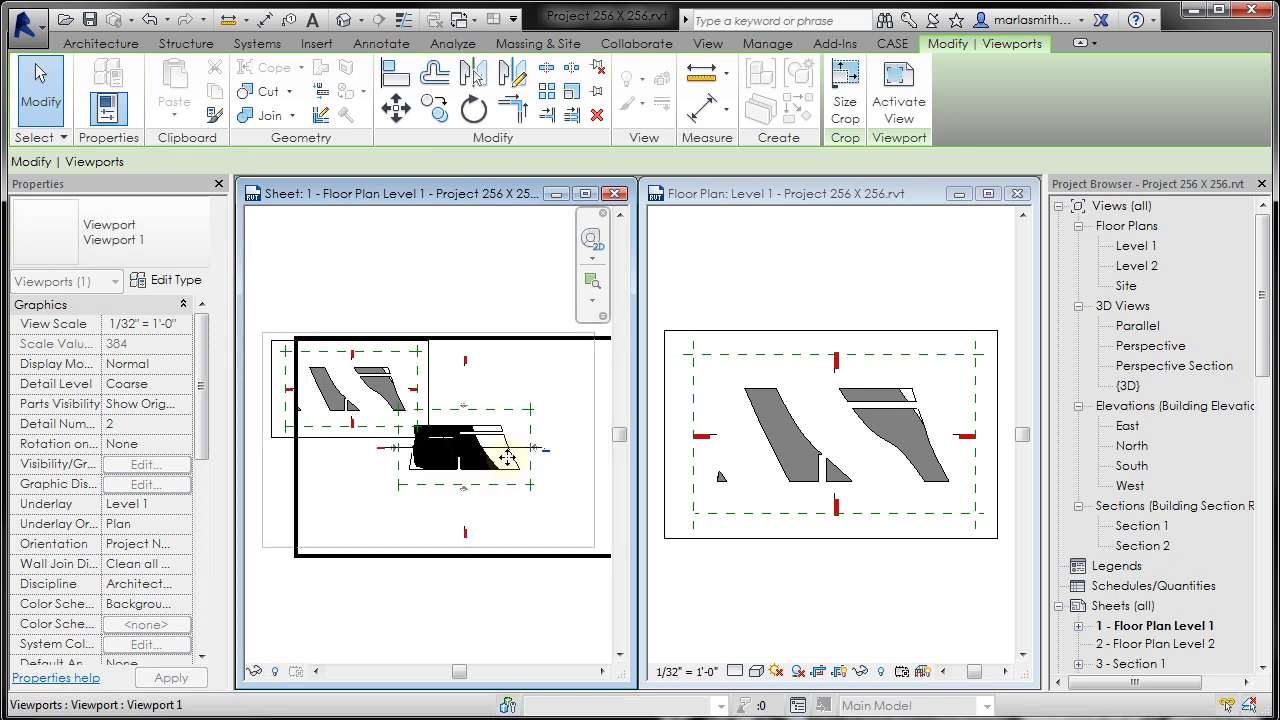
pyautogui.scroll(-1, 508, 610)
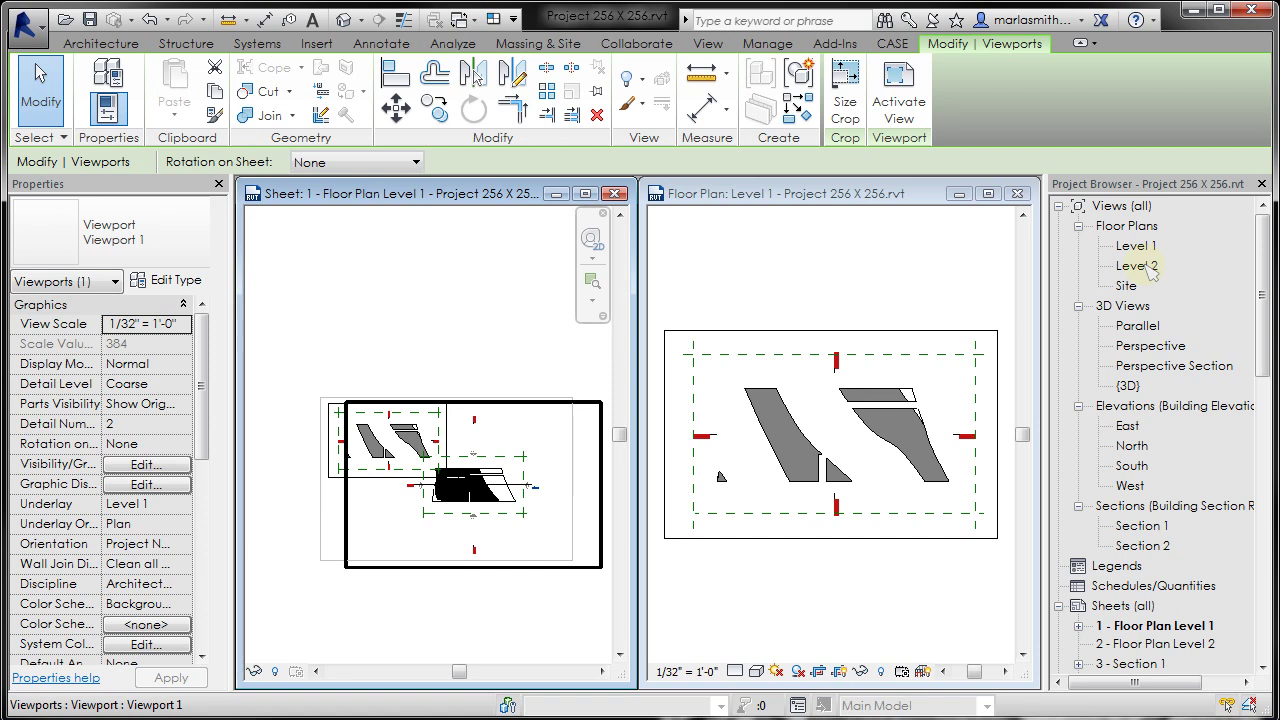
# Open the Level 2 floor plan view and arrange its window beside the sheet 1 window.
pyautogui.doubleClick(1137, 266)
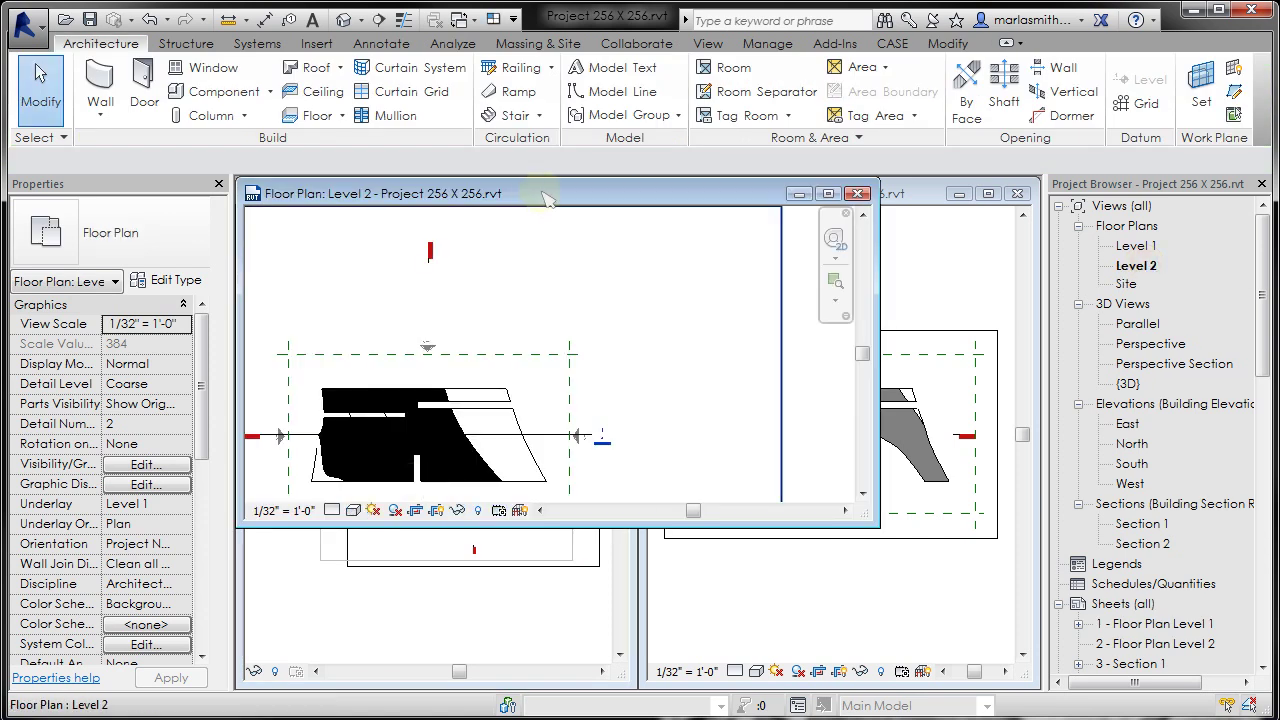
pyautogui.moveTo(548, 200); pyautogui.dragTo(720, 198)
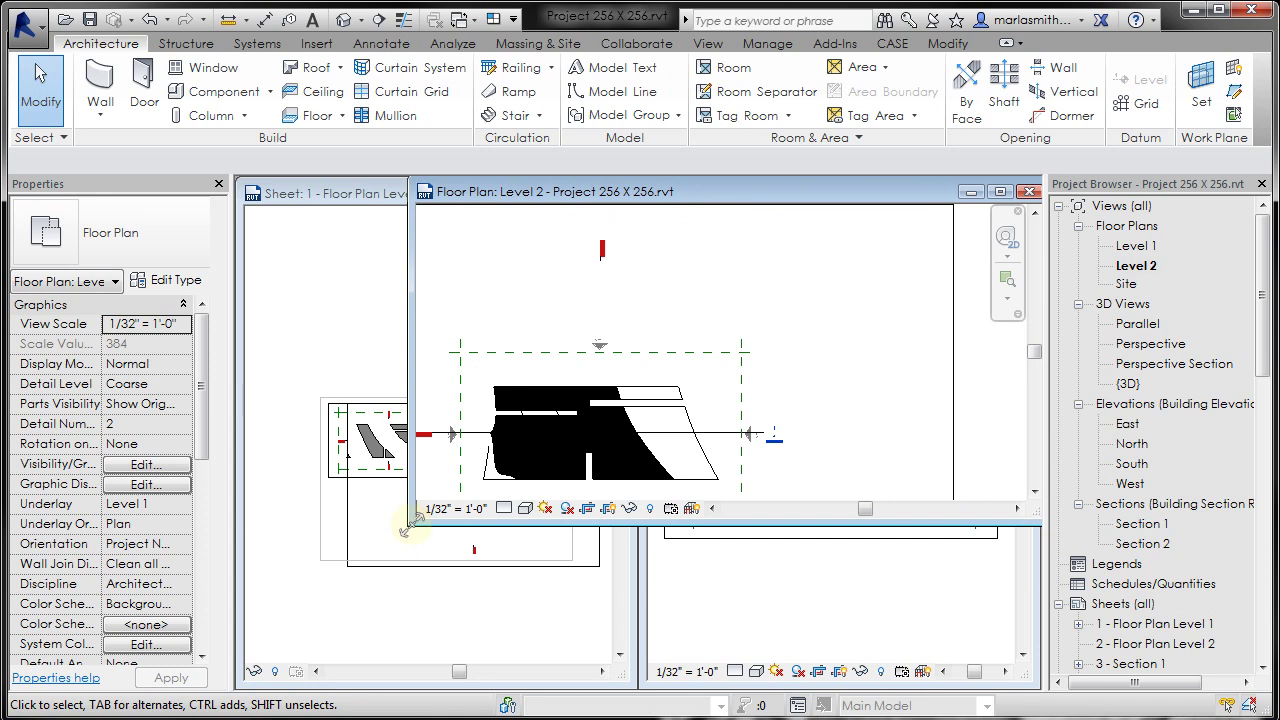
pyautogui.moveTo(408, 528); pyautogui.dragTo(638, 686)
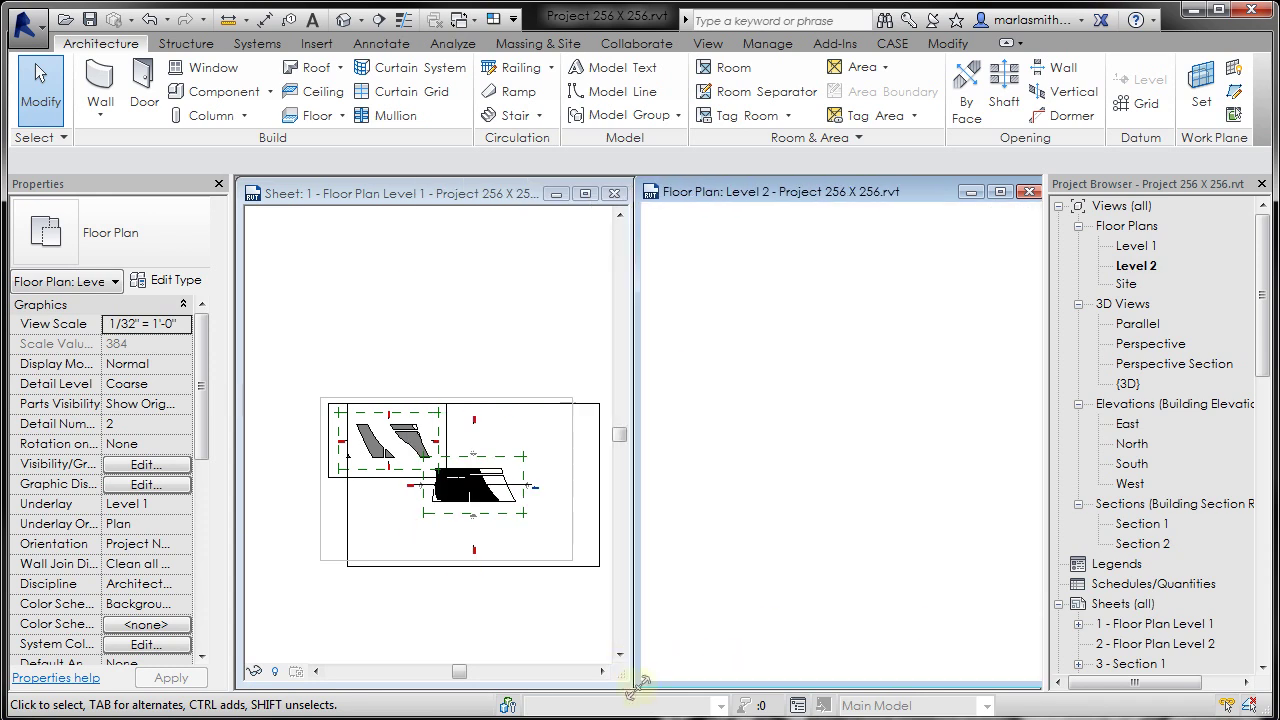
pyautogui.middleClick(797, 458)
pyautogui.middleClick(797, 458)
pyautogui.click(876, 288)
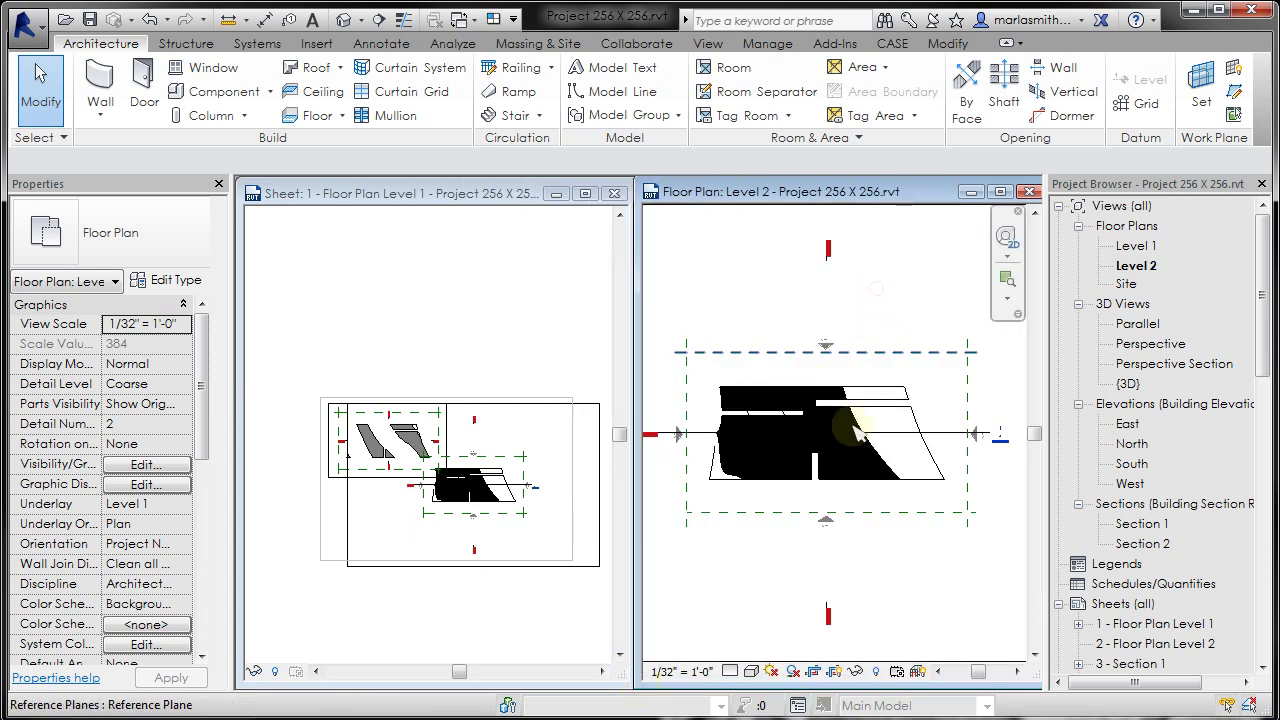
# Resize the Level 2 floor plan's crop region to 8" wide by 5" high.
pyautogui.scroll(-3, 857, 430)
pyautogui.click(857, 364)
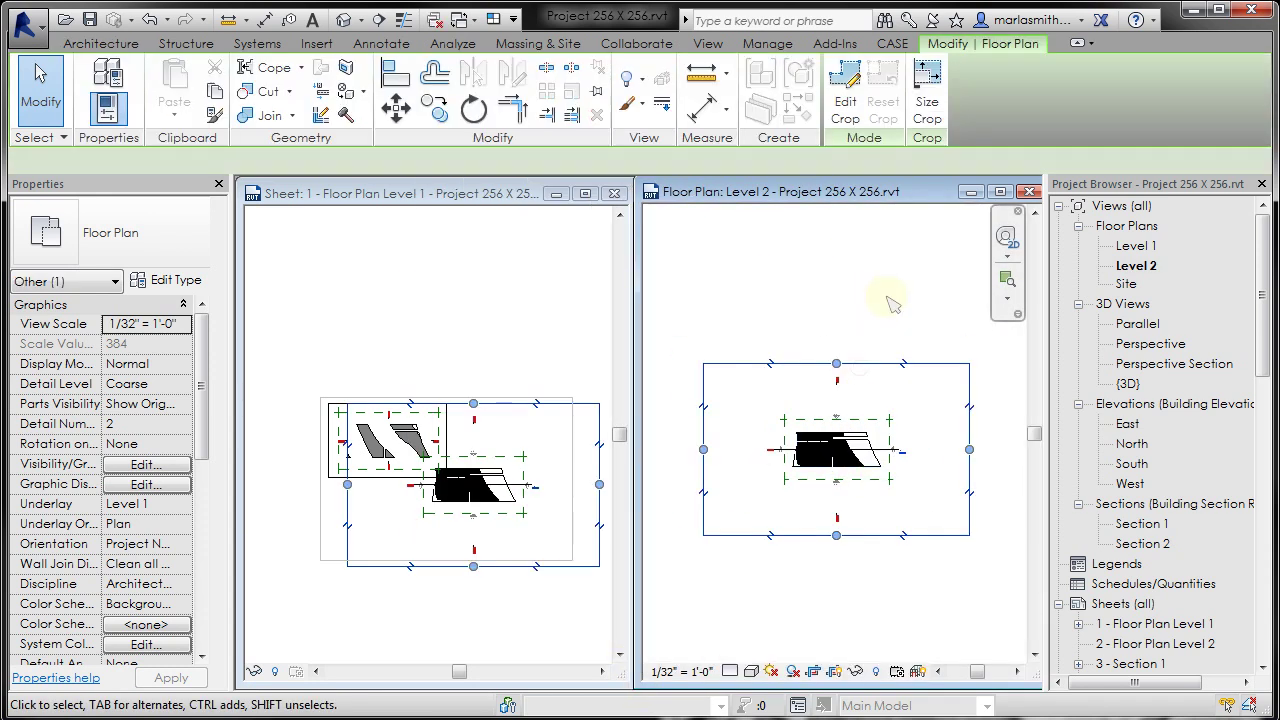
pyautogui.click(927, 100)
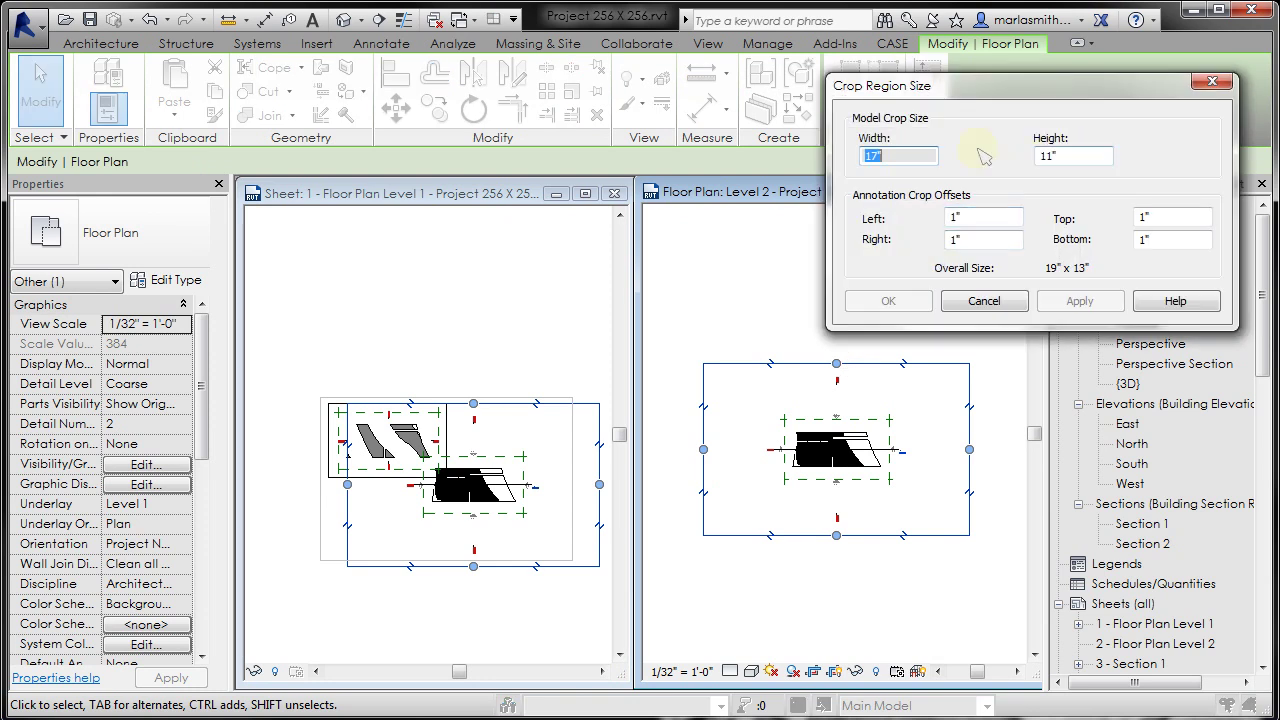
pyautogui.write('8')
pyautogui.press('Tab')
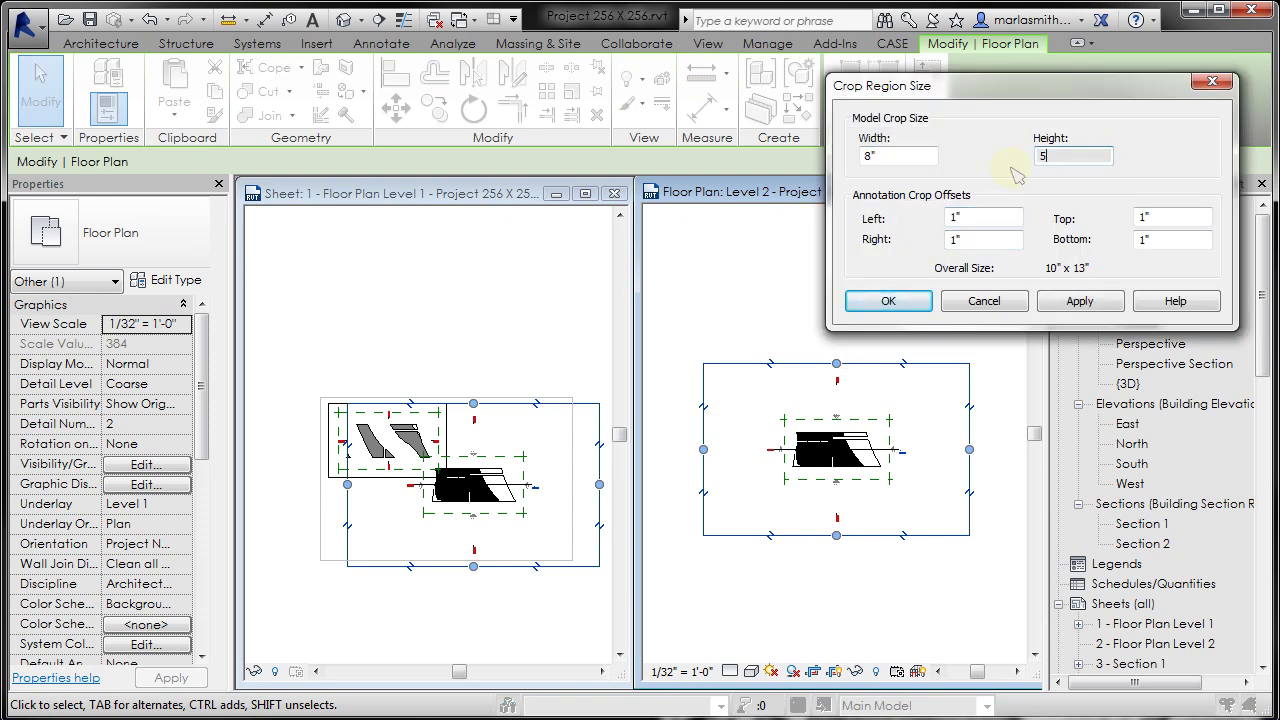
pyautogui.click(1089, 306)
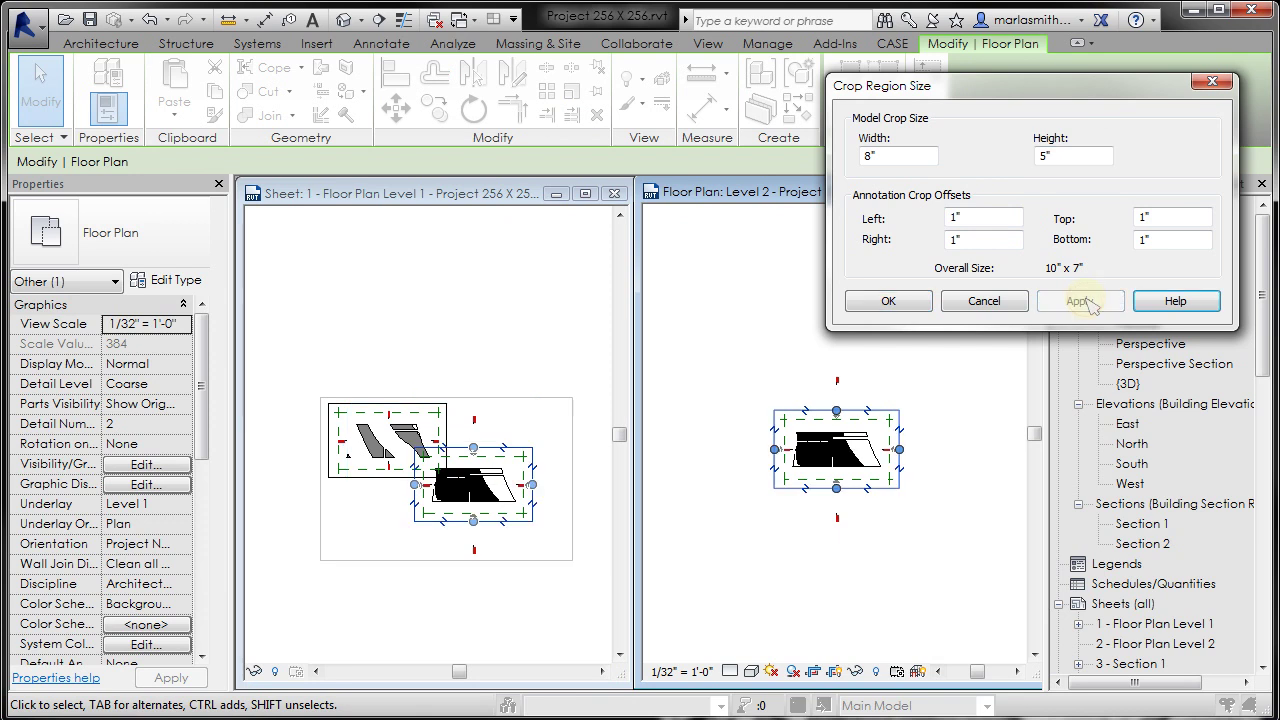
pyautogui.click(889, 303)
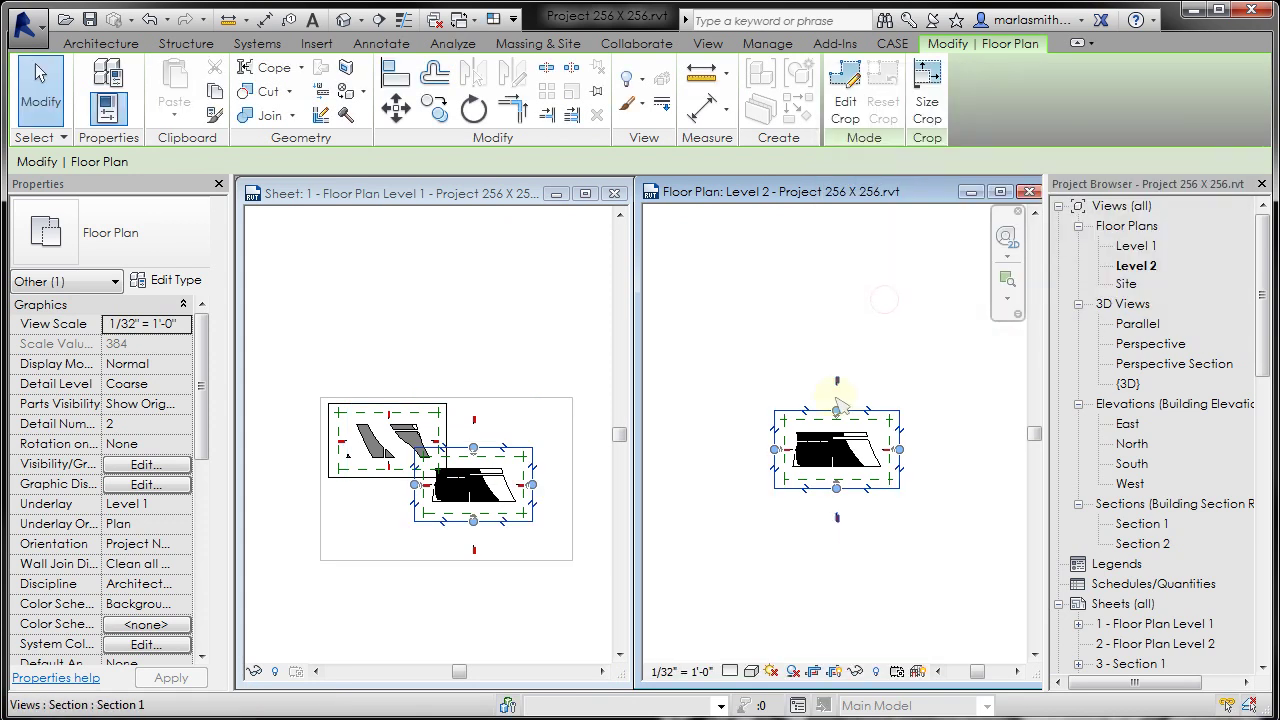
# Pull both ends of the vertical Section 1 marker inside the crop region of the Level 2 floor plan.
pyautogui.scroll(2, 837, 391)
pyautogui.click(870, 378)
pyautogui.click(838, 364)
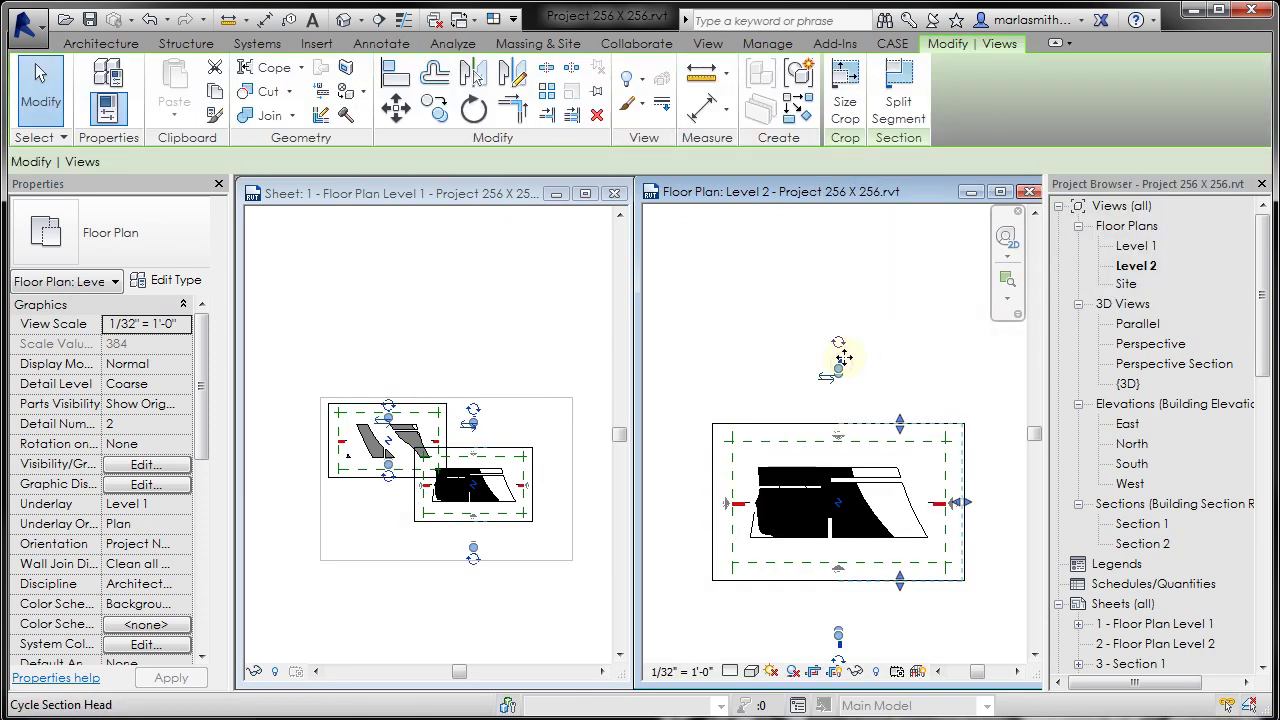
pyautogui.moveTo(842, 418); pyautogui.dragTo(842, 452)
pyautogui.moveTo(838, 636); pyautogui.dragTo(846, 556)
pyautogui.scroll(3, 850, 570)
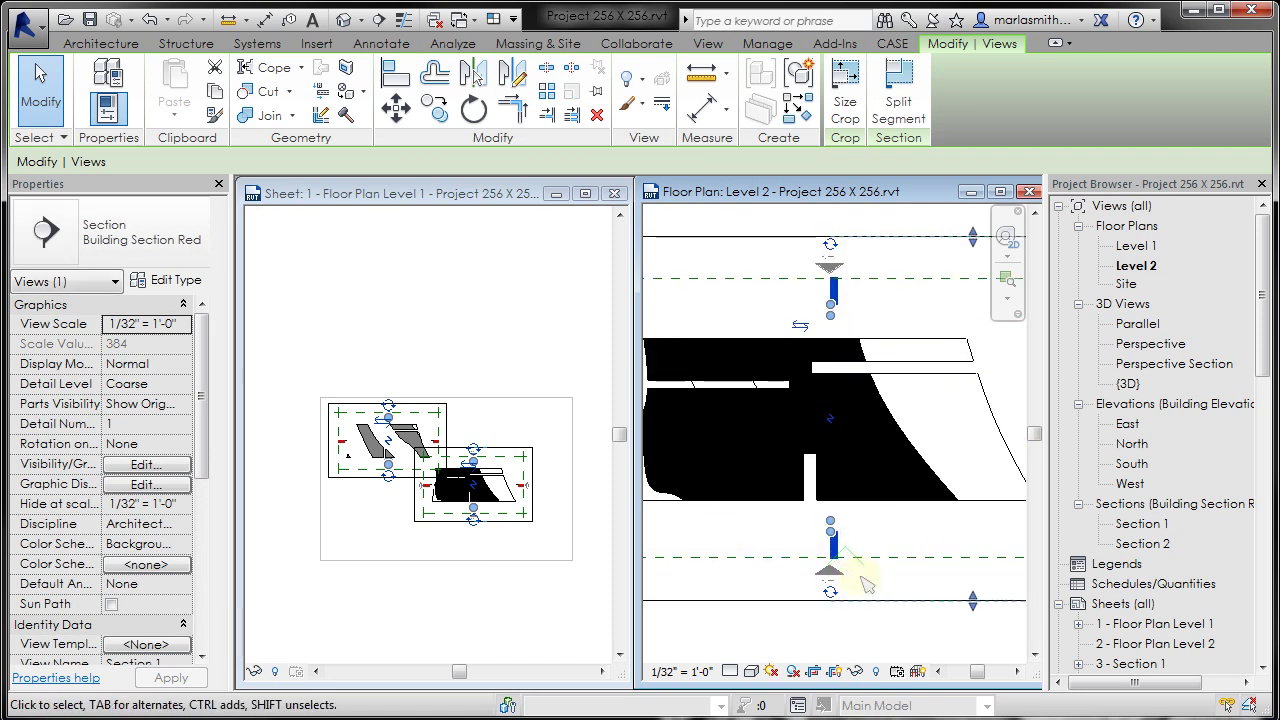
# Hide all the elevation markers in the Level 2 floor plan view.
pyautogui.rightClick(830, 574)
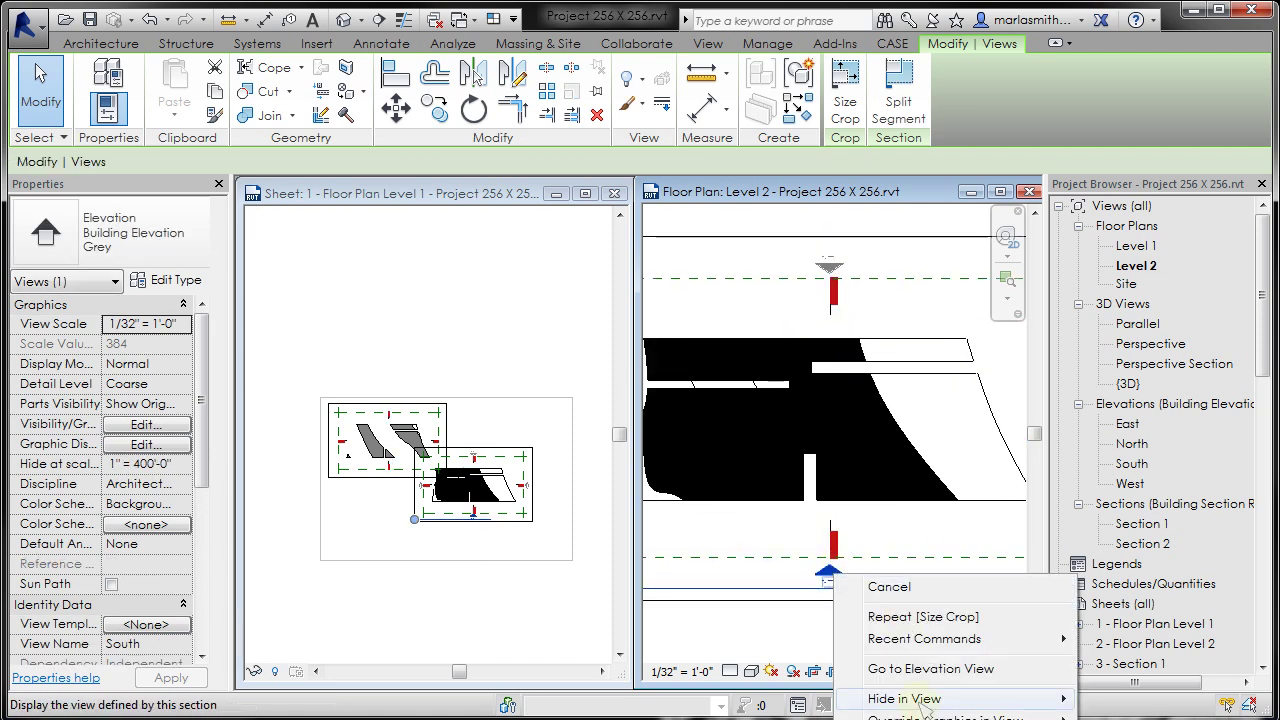
pyautogui.moveTo(925, 700)
pyautogui.click(1105, 715)
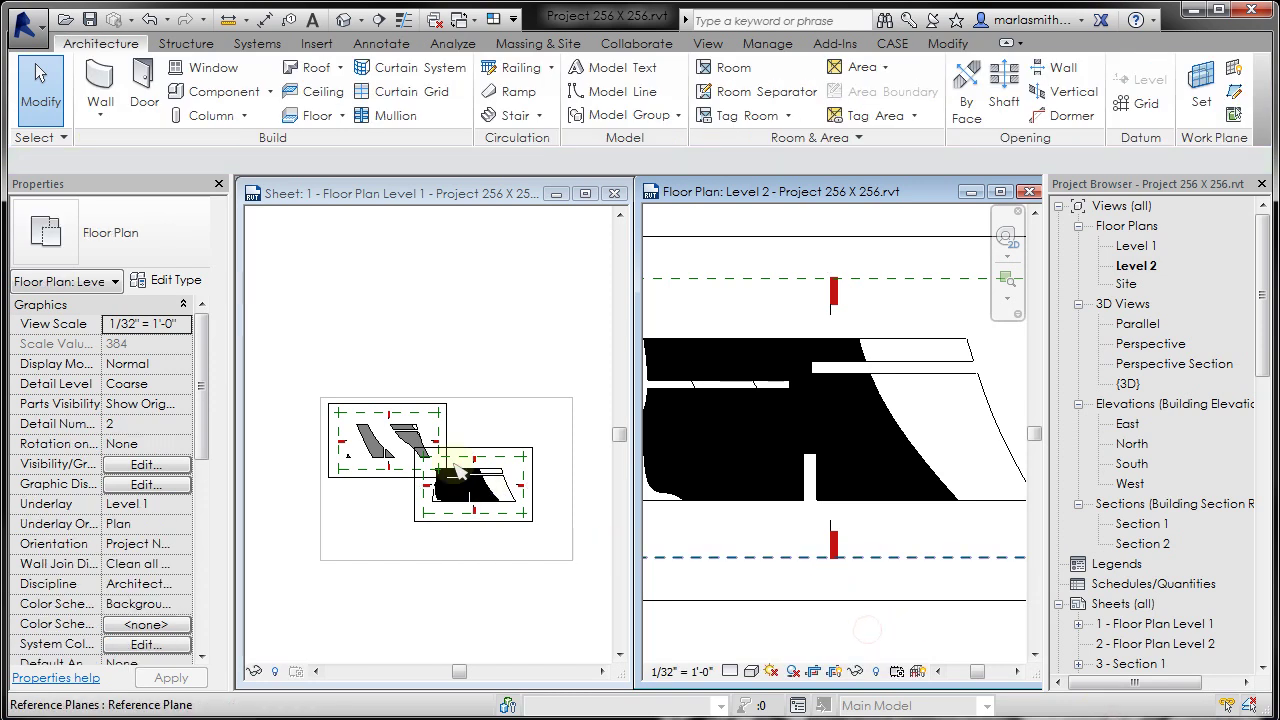
# Move the Level 2 viewport into sheet 1's upper-right corner, level with the Level 1 viewport.
pyautogui.click(495, 400)
pyautogui.scroll(1, 478, 445)
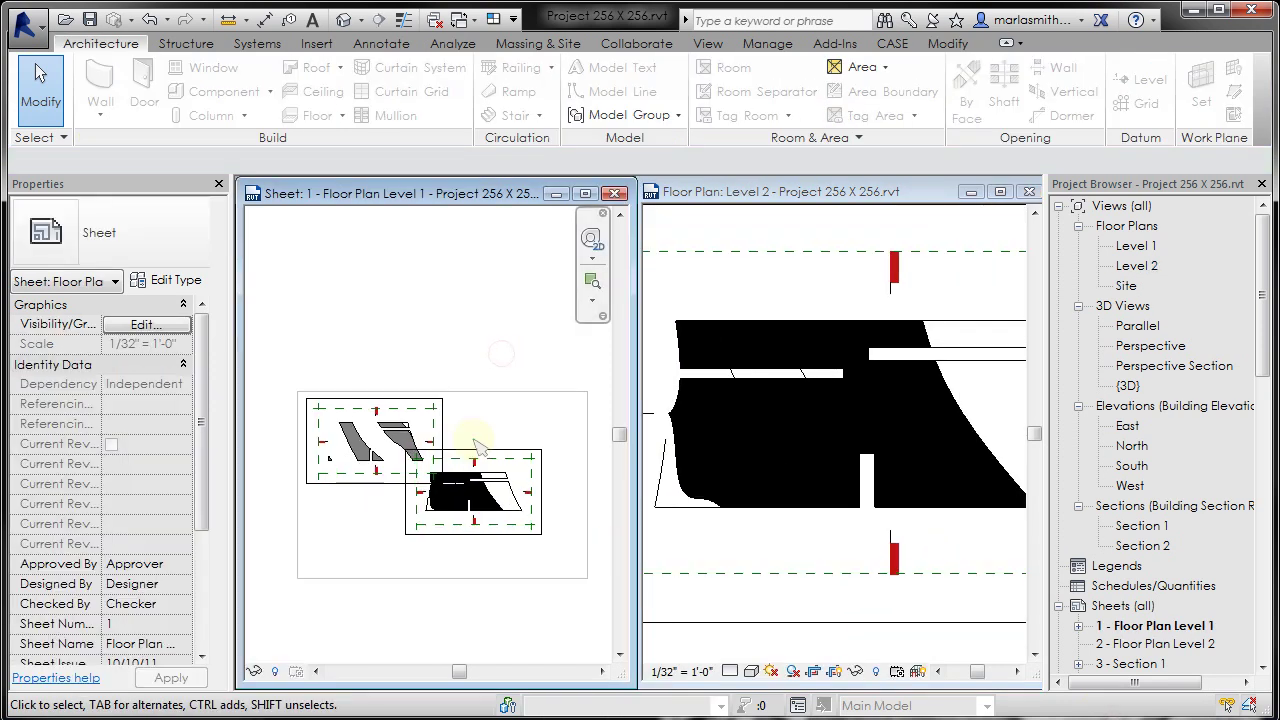
pyautogui.scroll(1, 478, 445)
pyautogui.click(478, 447)
pyautogui.scroll(-2, 490, 443)
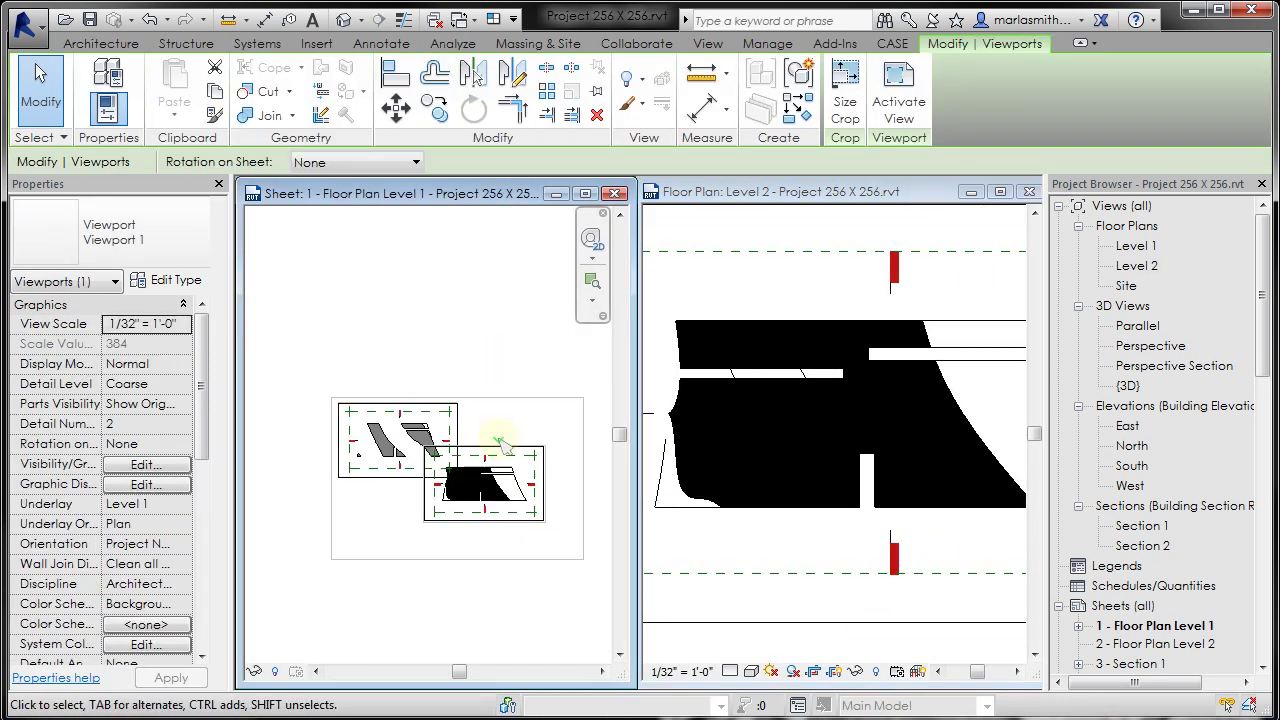
pyautogui.moveTo(491, 443); pyautogui.dragTo(535, 412)
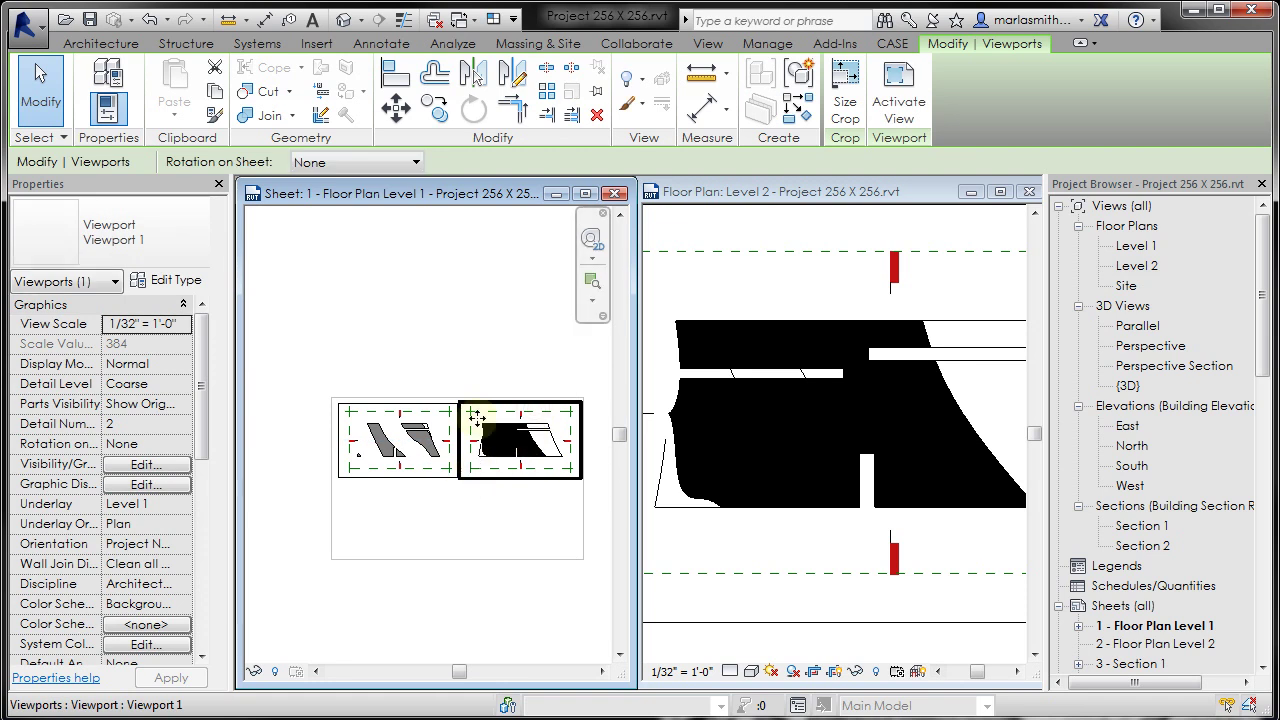
pyautogui.scroll(1, 497, 427)
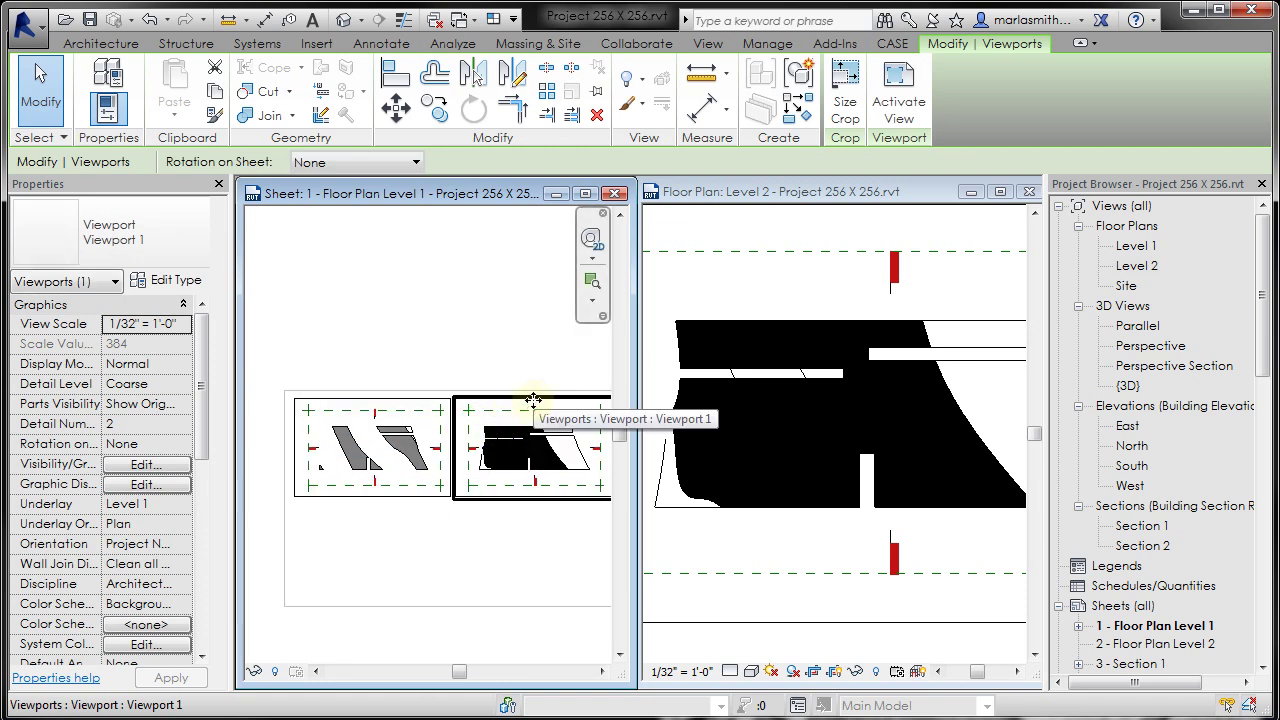
pyautogui.moveTo(534, 406)
pyautogui.mouseDown()
pyautogui.moveTo(500, 493)
pyautogui.moveTo(443, 530)
pyautogui.moveTo(374, 523)
pyautogui.moveTo(377, 508)
pyautogui.moveTo(413, 508)
pyautogui.moveTo(514, 443)
pyautogui.moveTo(535, 402)
pyautogui.mouseUp()
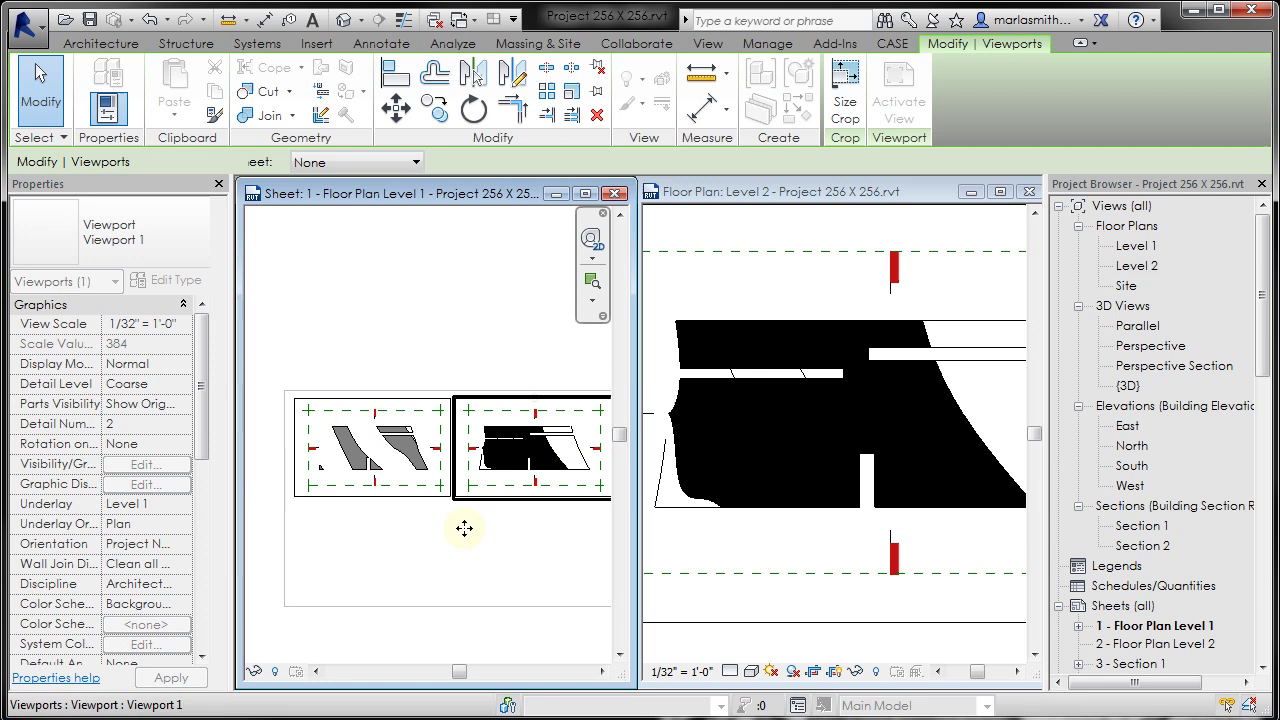
# Nudge the Level 1 and Level 2 viewports on sheet 1 slightly left to even out their margins.
pyautogui.click(423, 563)
pyautogui.scroll(-2, 425, 561)
pyautogui.scroll(3, 425, 561)
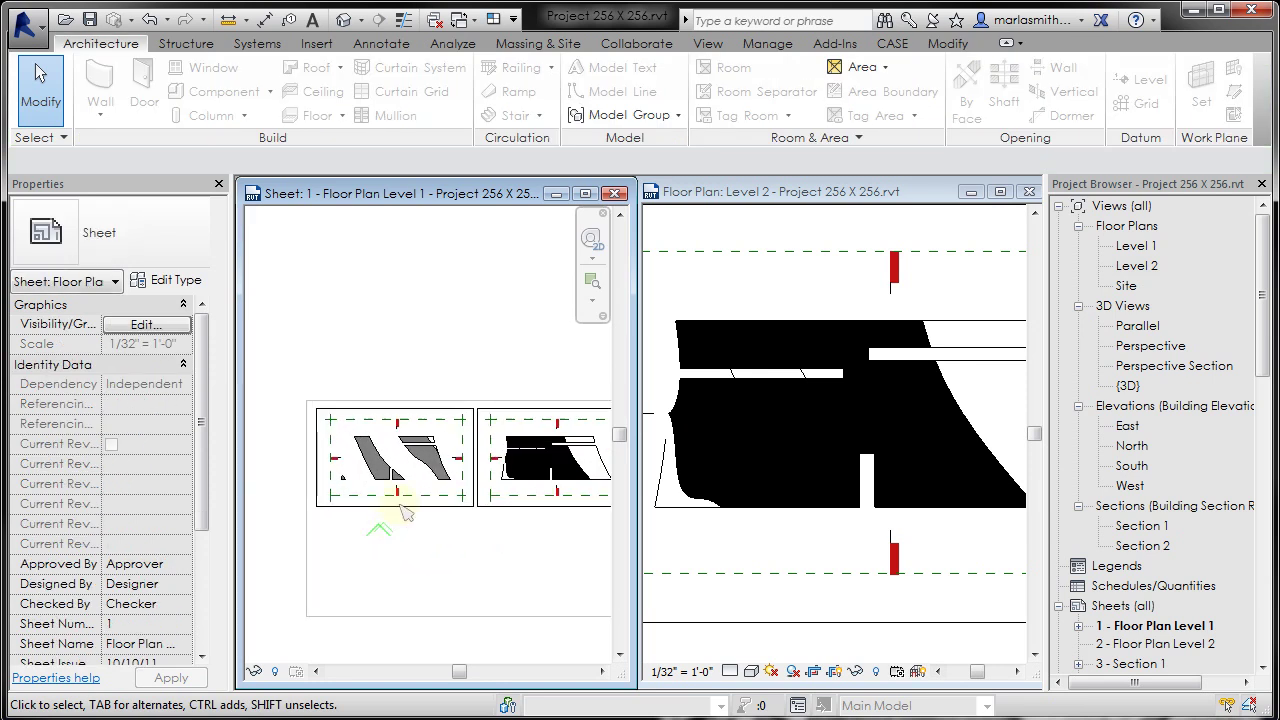
pyautogui.click(420, 563)
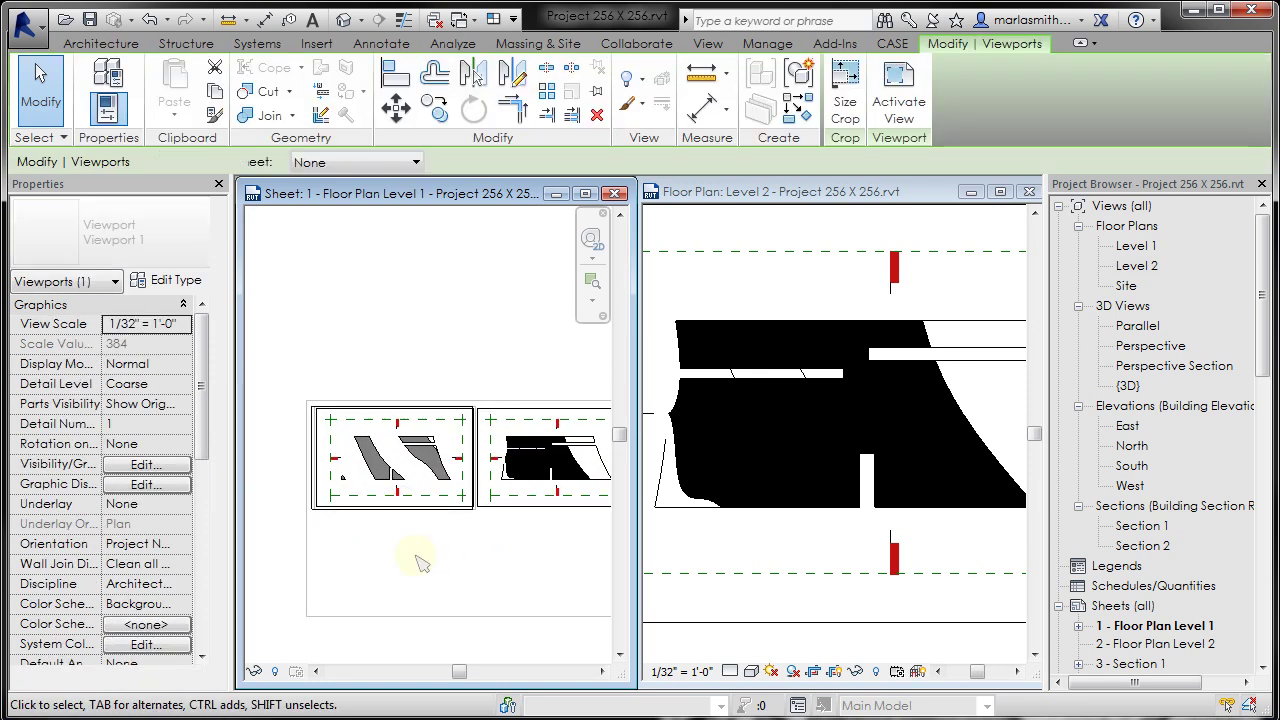
pyautogui.click(515, 523)
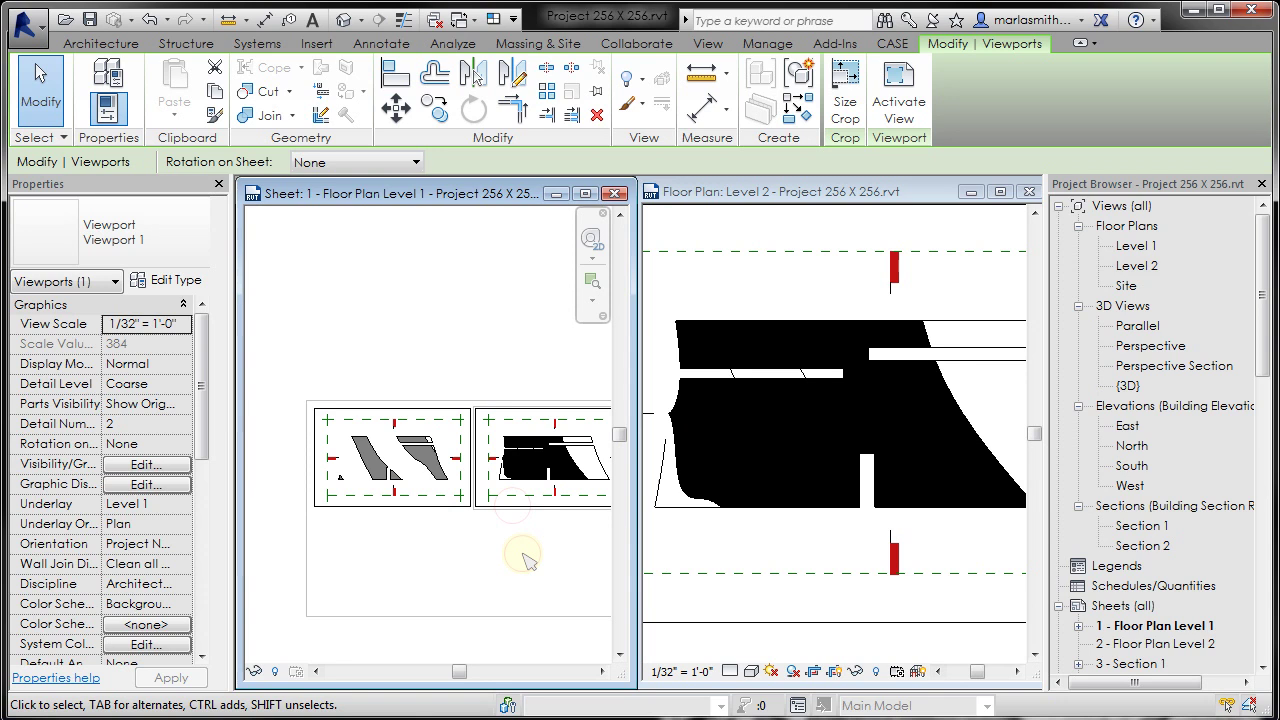
pyautogui.click(521, 555)
# Place the Site floor plan on sheet 1 directly below the Level 1 viewport, aligned with its center.
pyautogui.click(1127, 287)
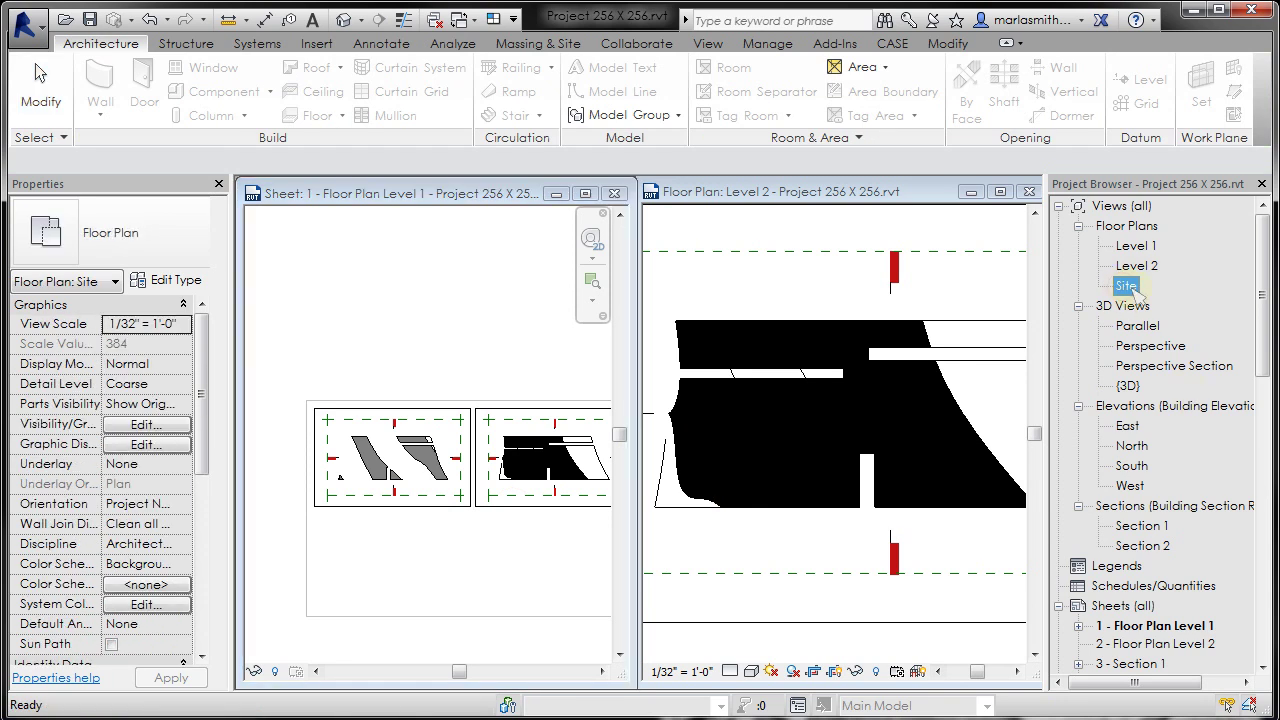
pyautogui.moveTo(1127, 287); pyautogui.dragTo(452, 567)
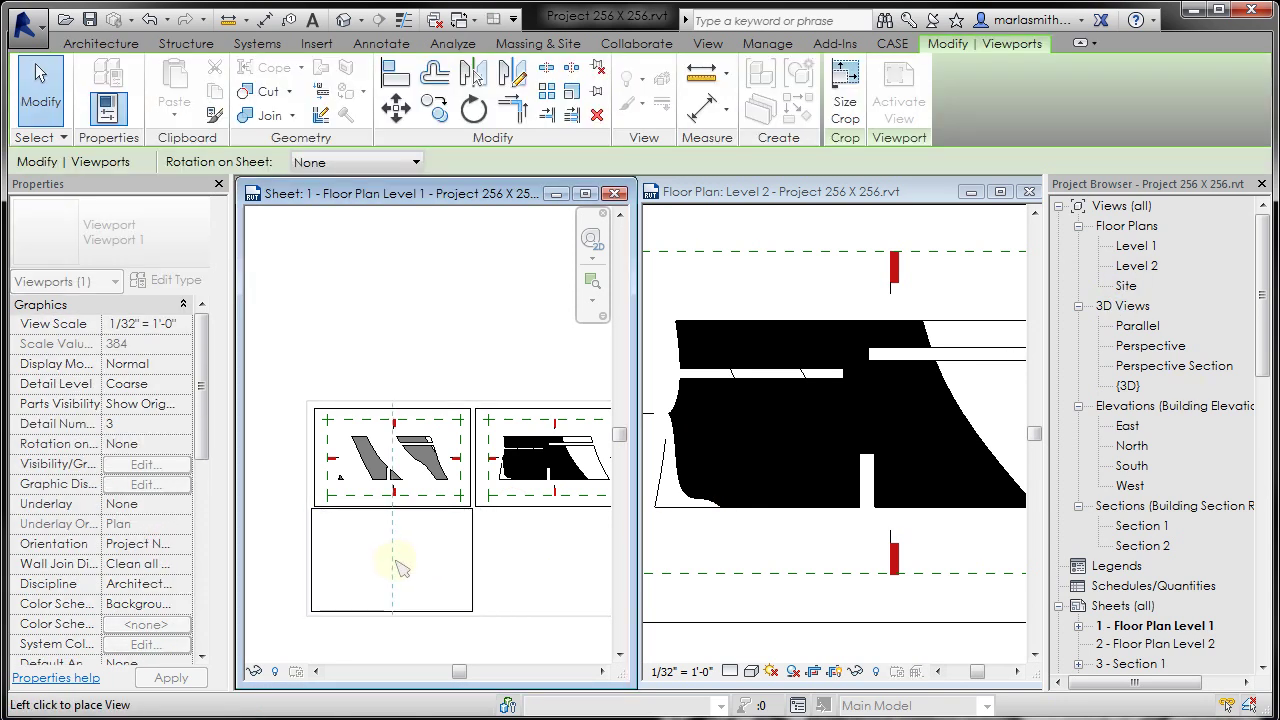
pyautogui.click(400, 568)
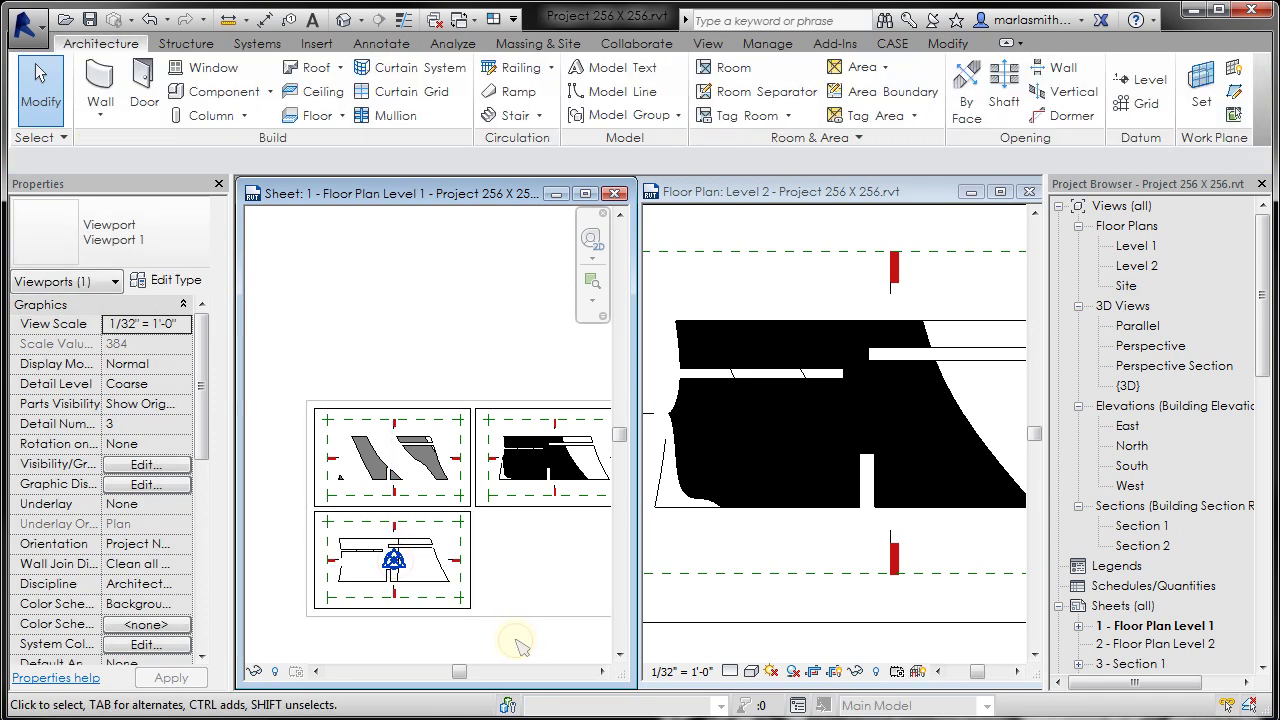
# In the East elevation, copy the Level 2 line upward as a new level and set its elevation to 24'-0".
pyautogui.doubleClick(1130, 428)
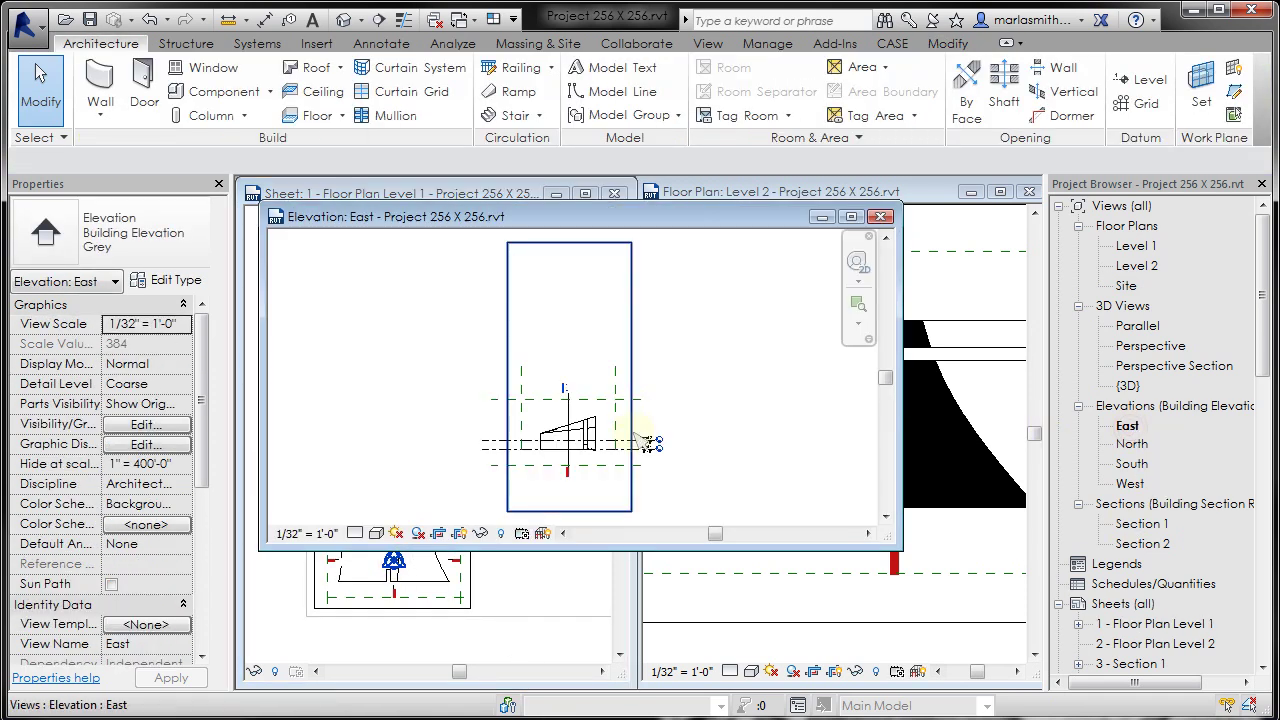
pyautogui.scroll(2, 613, 440)
pyautogui.click(608, 449)
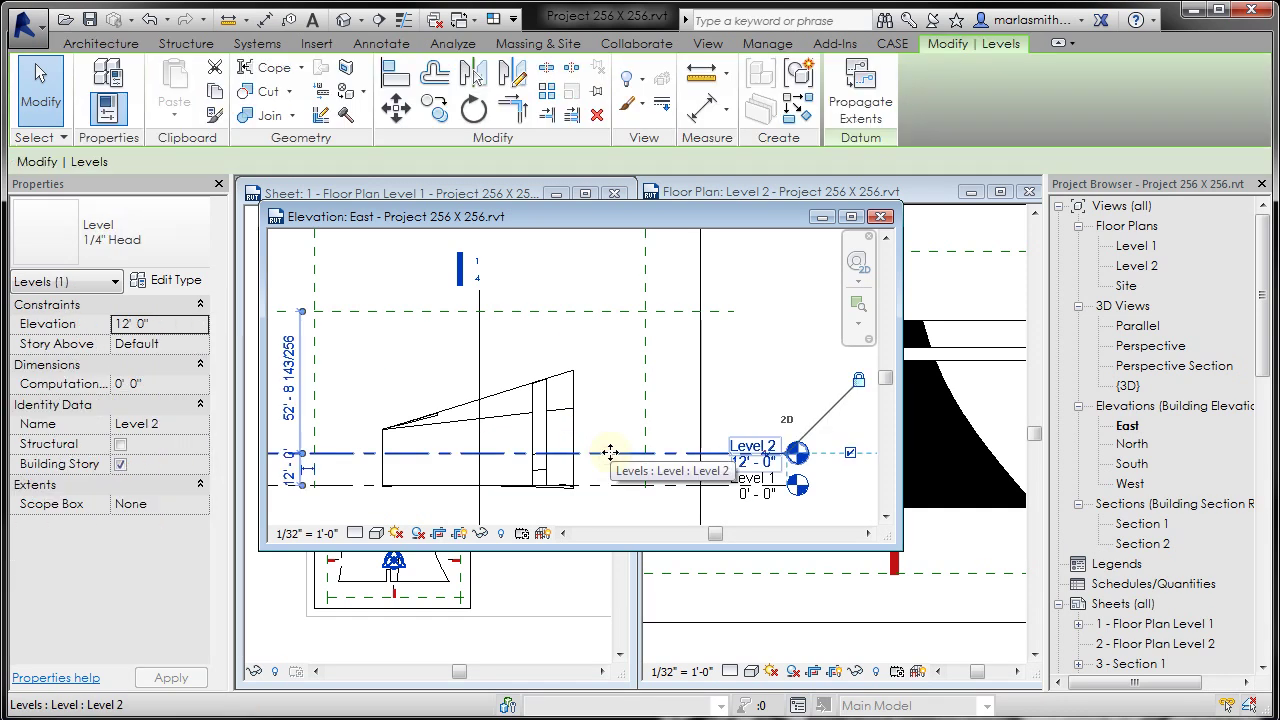
pyautogui.keyDown('ctrl'); pyautogui.moveTo(608, 449); pyautogui.dragTo(617, 421); pyautogui.keyUp('ctrl')
pyautogui.click(740, 422)
pyautogui.click(708, 425)
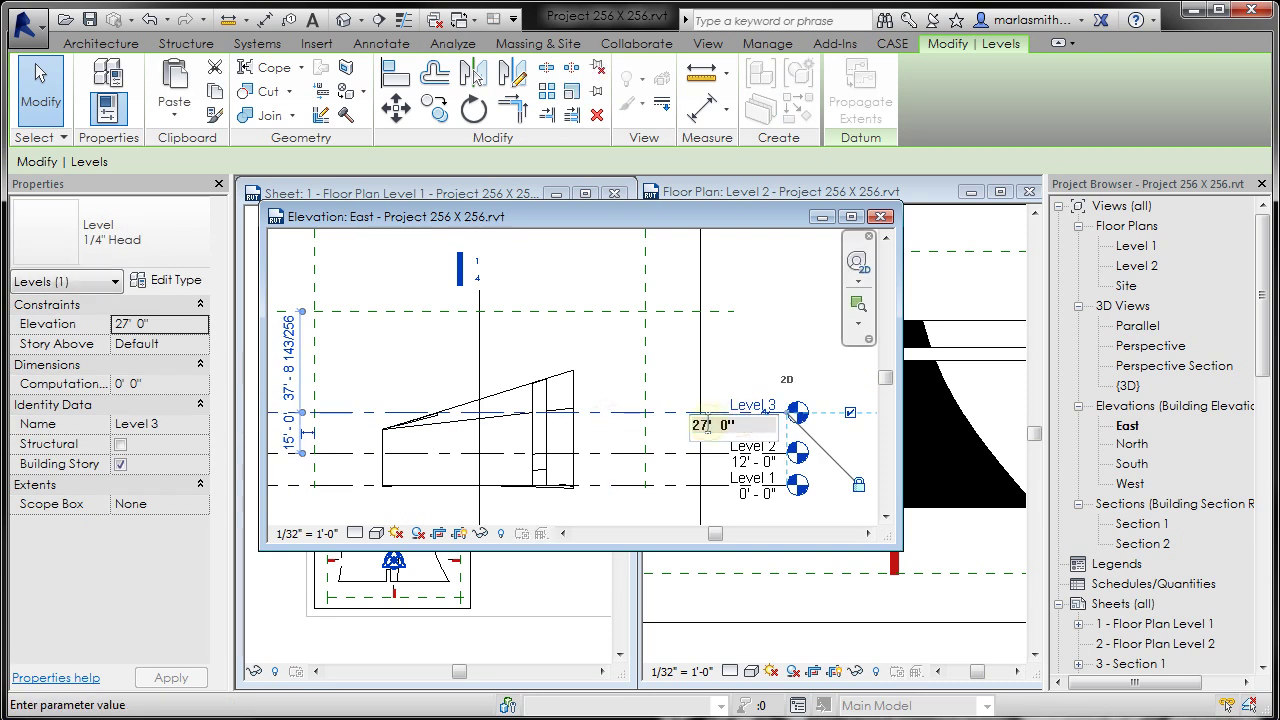
pyautogui.press('Return')
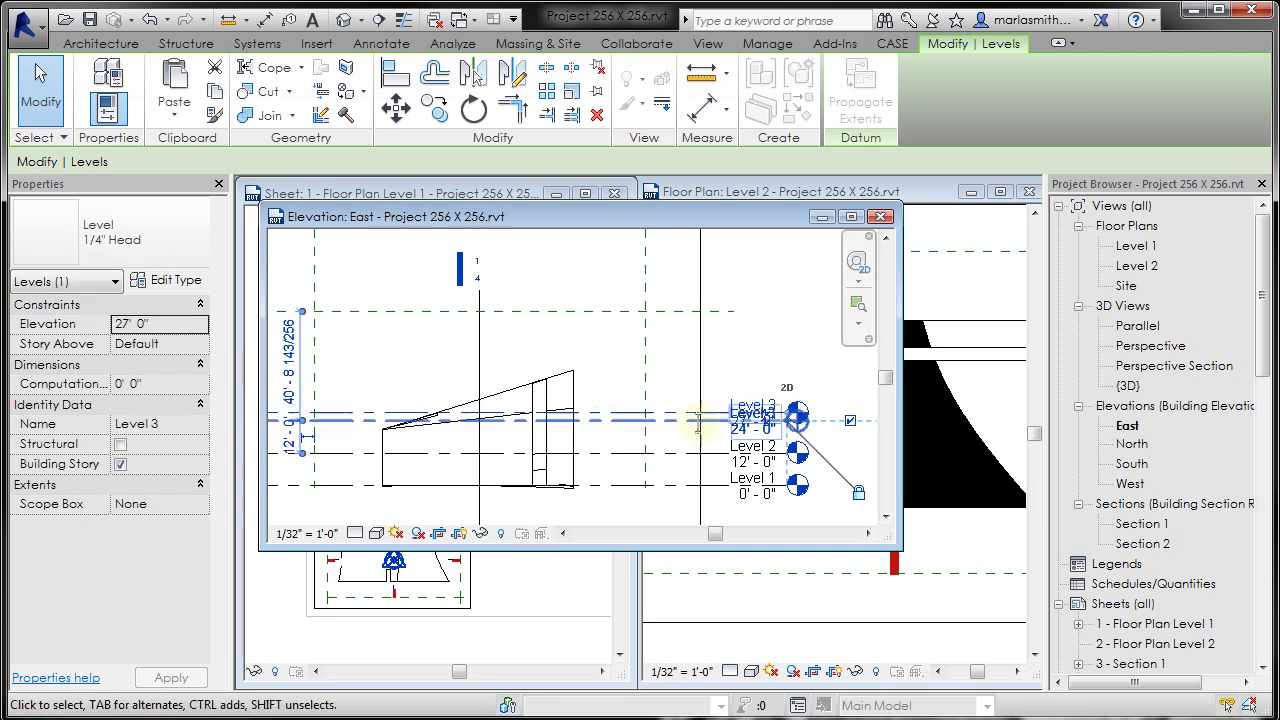
pyautogui.click(603, 370)
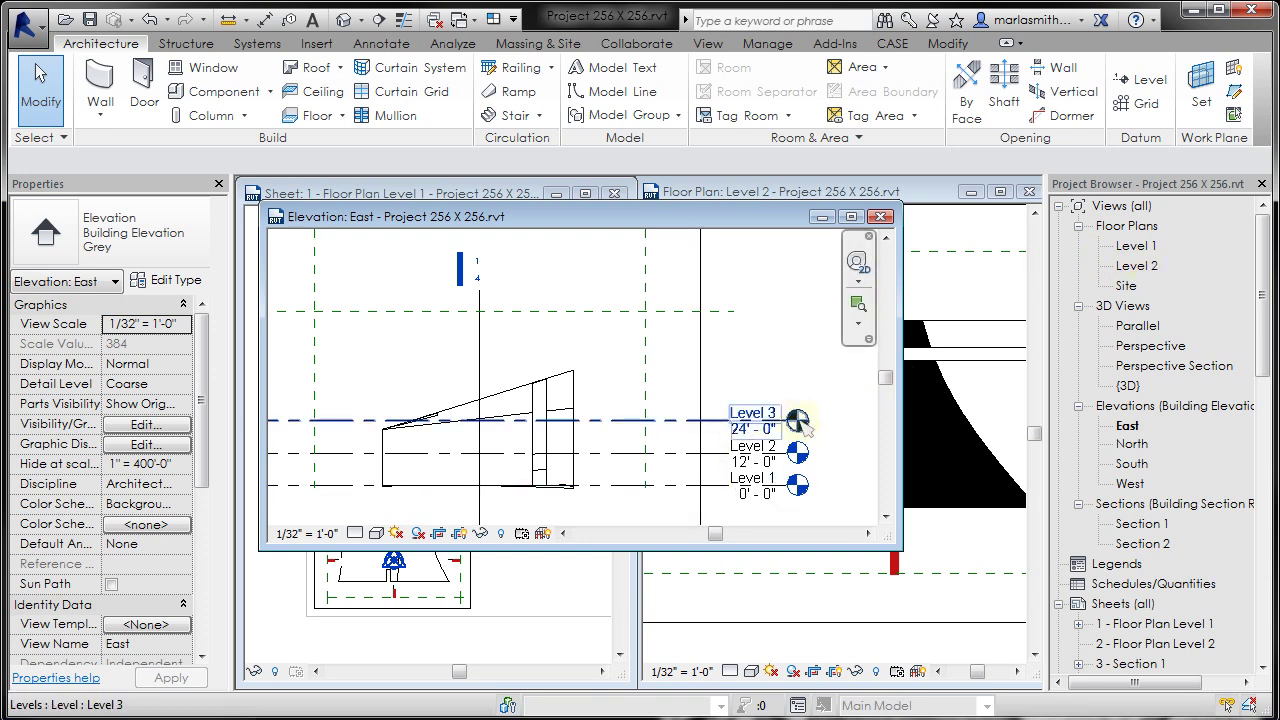
# Create a floor plan view for Level 3, dismissing the save reminder without saving.
pyautogui.click(708, 46)
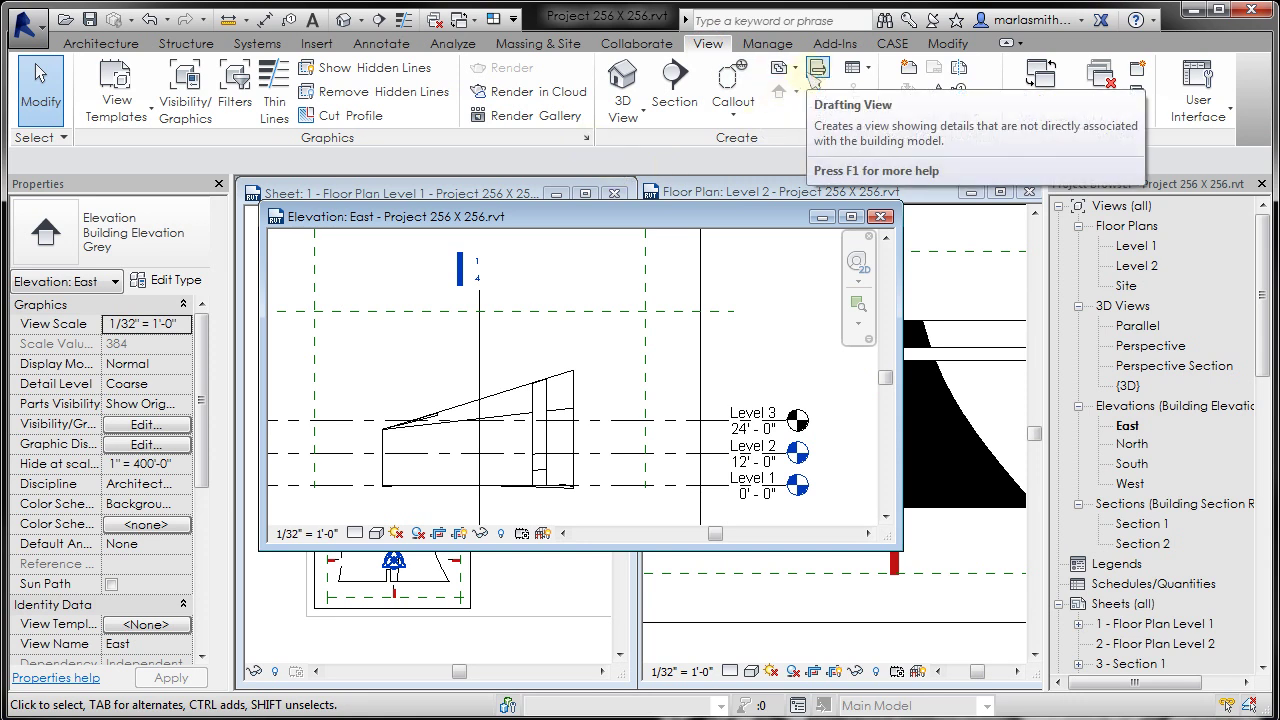
pyautogui.click(795, 68)
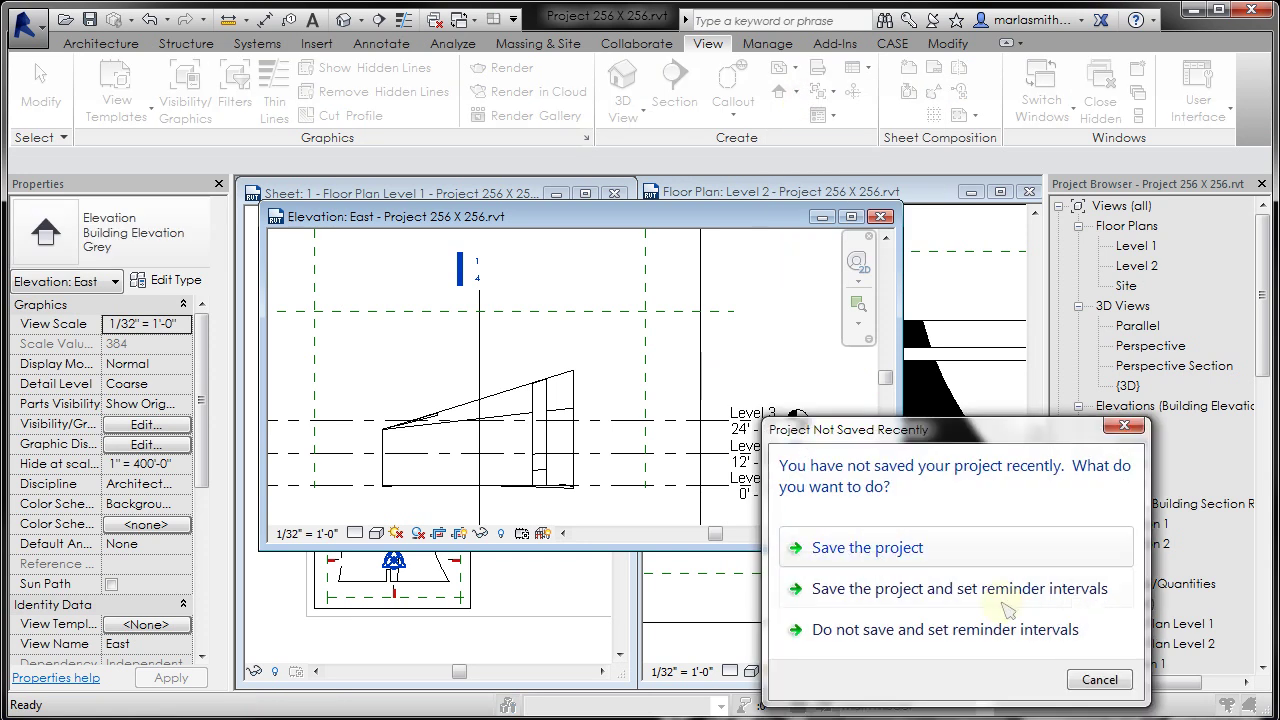
pyautogui.click(1097, 684)
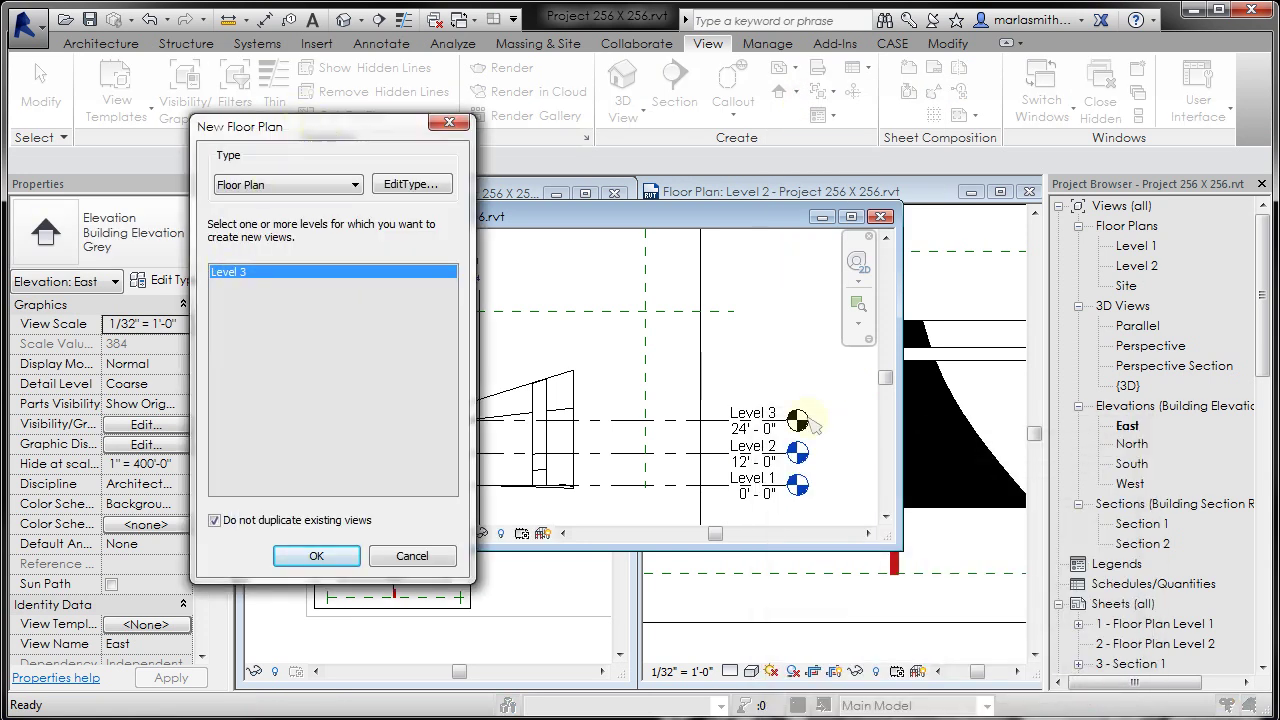
pyautogui.click(336, 566)
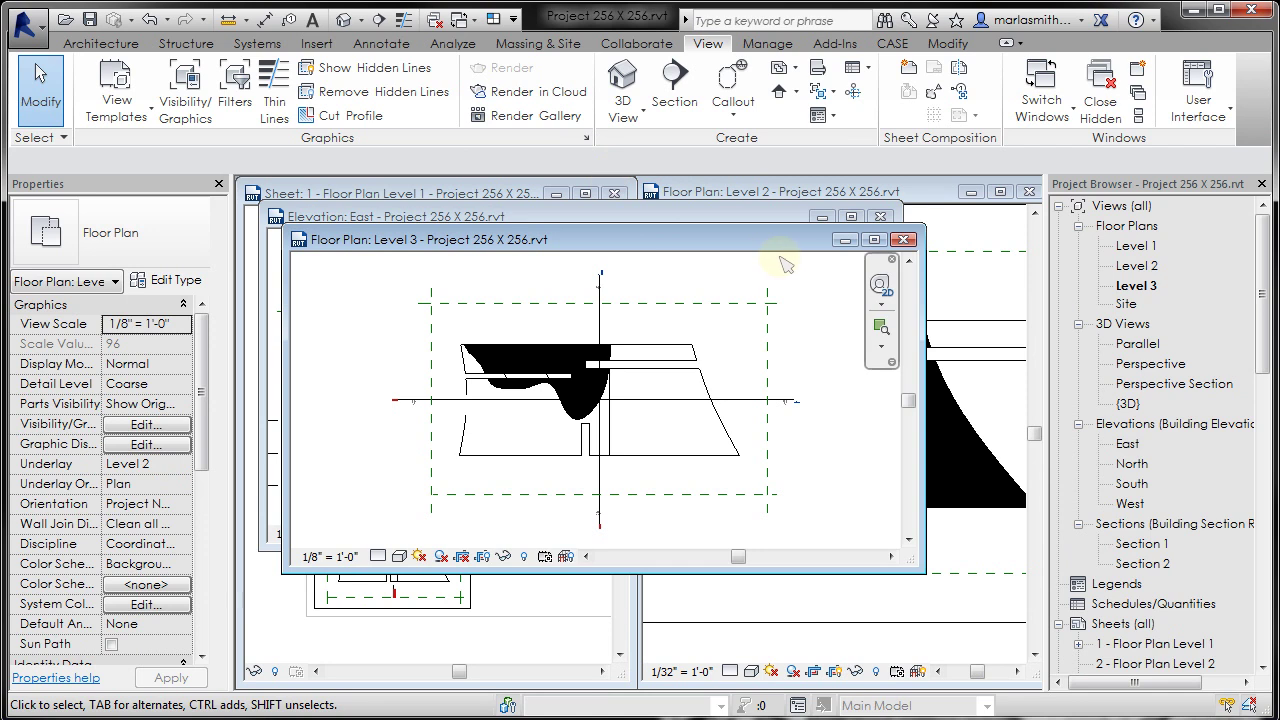
# Maximize the Level 3 floor plan, turn on view cropping and show its crop region.
pyautogui.click(874, 242)
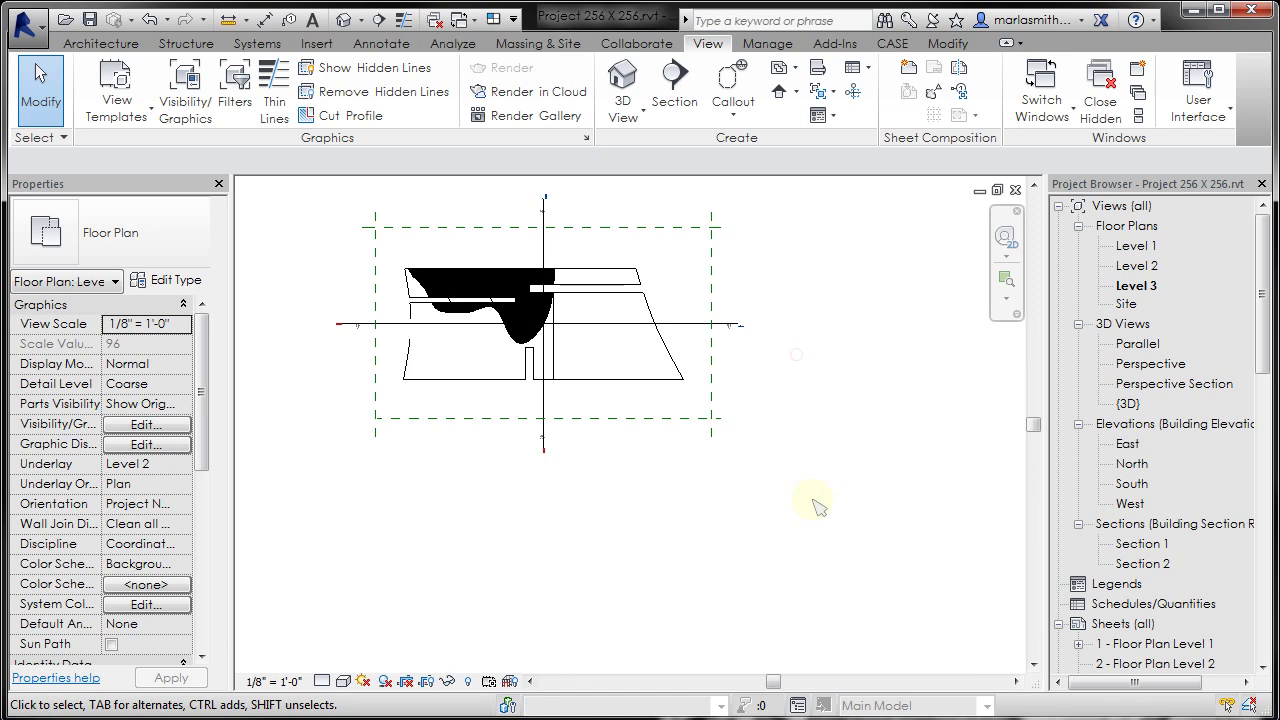
pyautogui.scroll(-2, 813, 516)
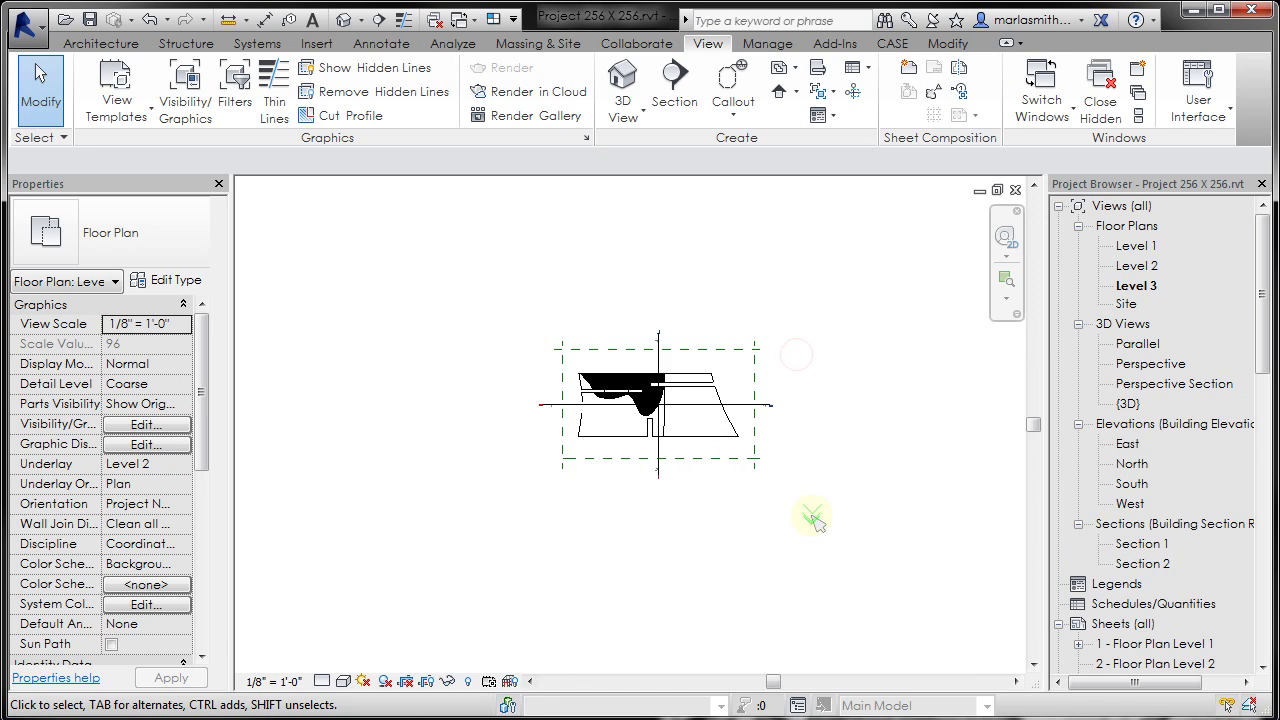
pyautogui.click(406, 682)
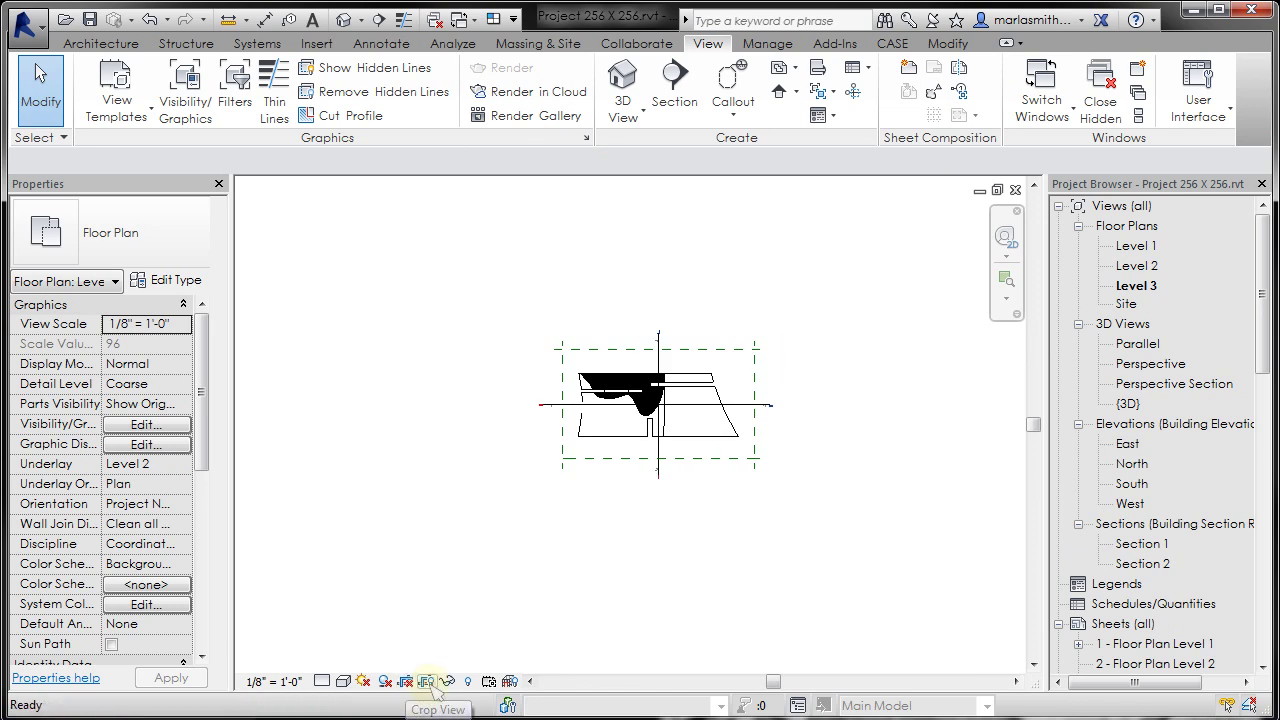
pyautogui.click(427, 682)
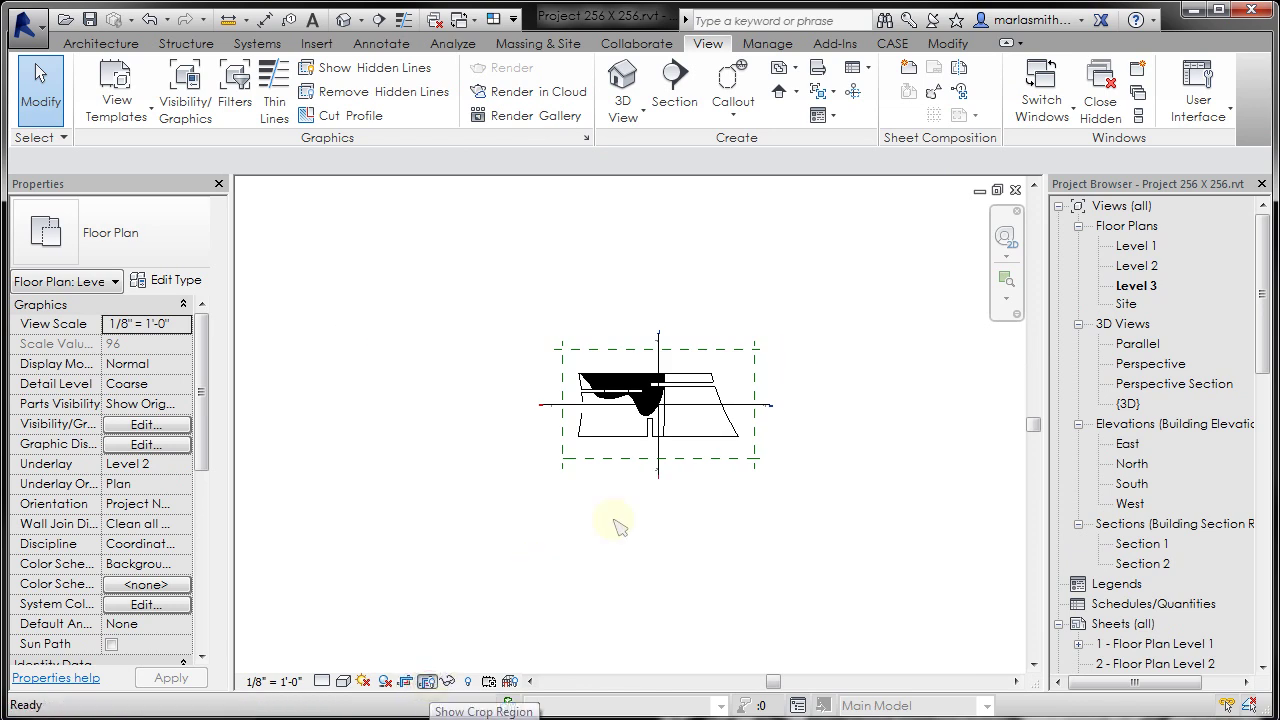
pyautogui.scroll(-2, 613, 519)
pyautogui.scroll(2, 659, 373)
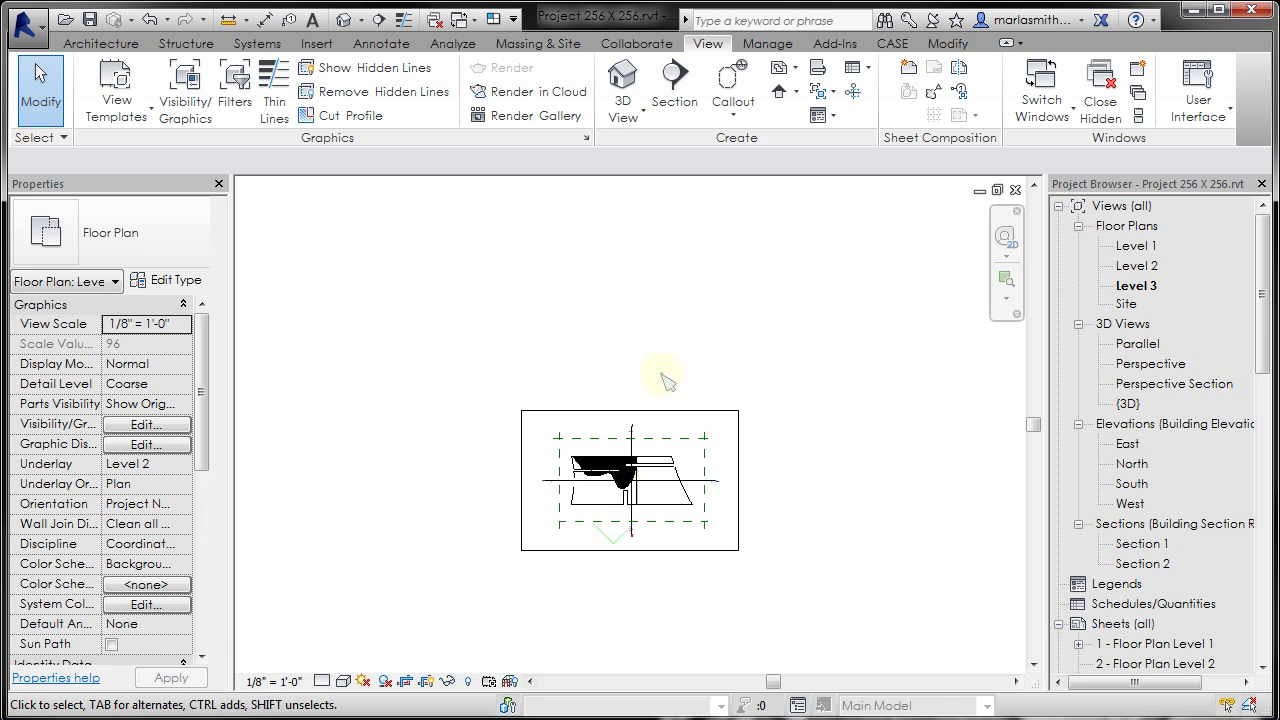
pyautogui.click(673, 422)
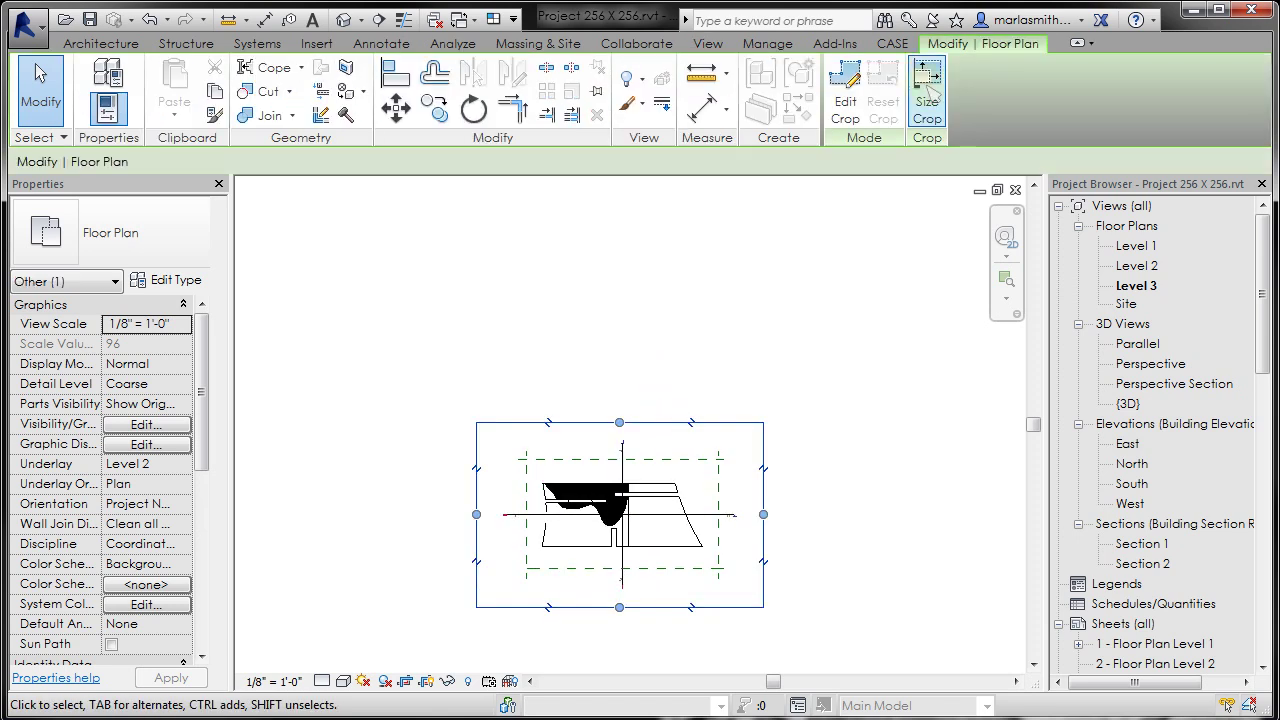
pyautogui.click(927, 90)
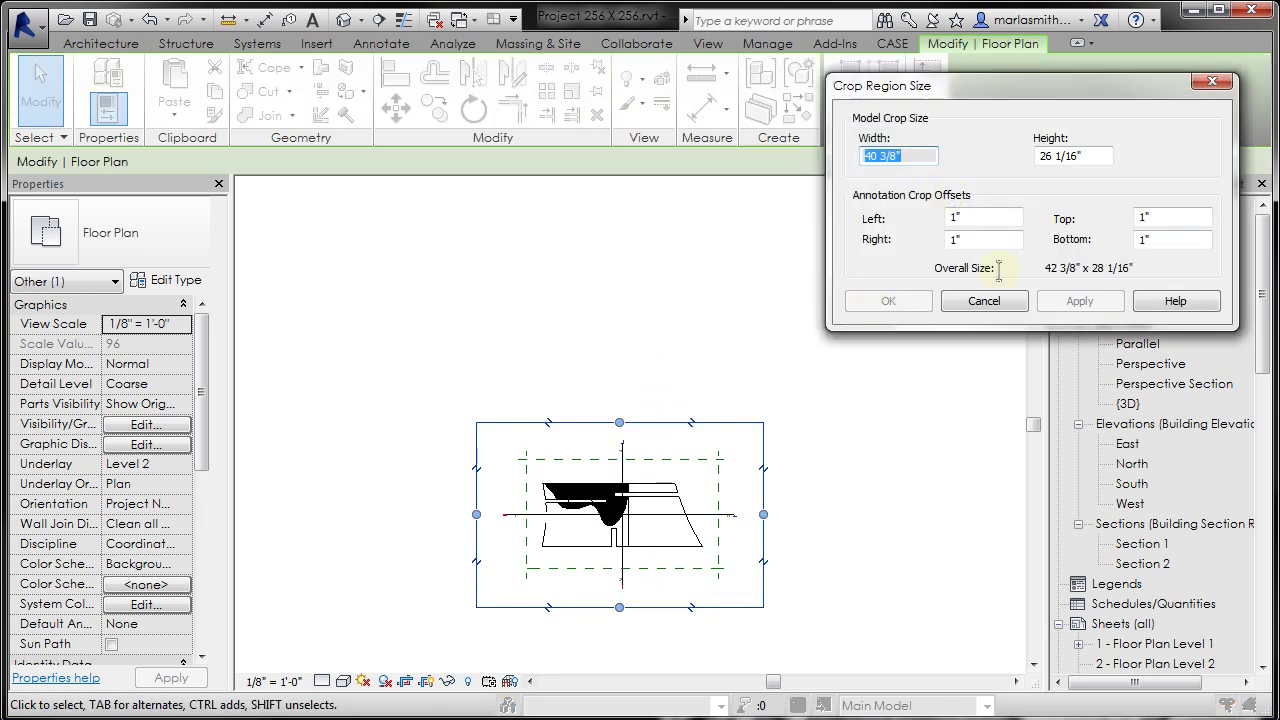
pyautogui.click(985, 301)
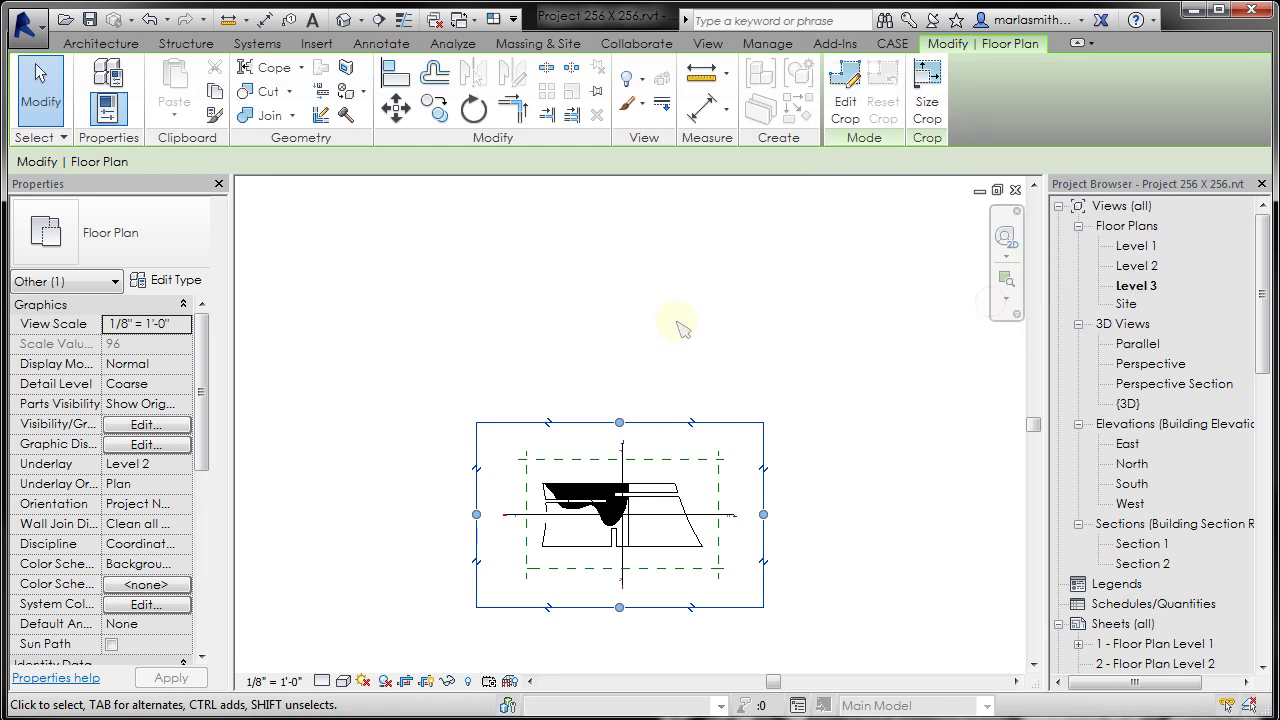
pyautogui.click(659, 333)
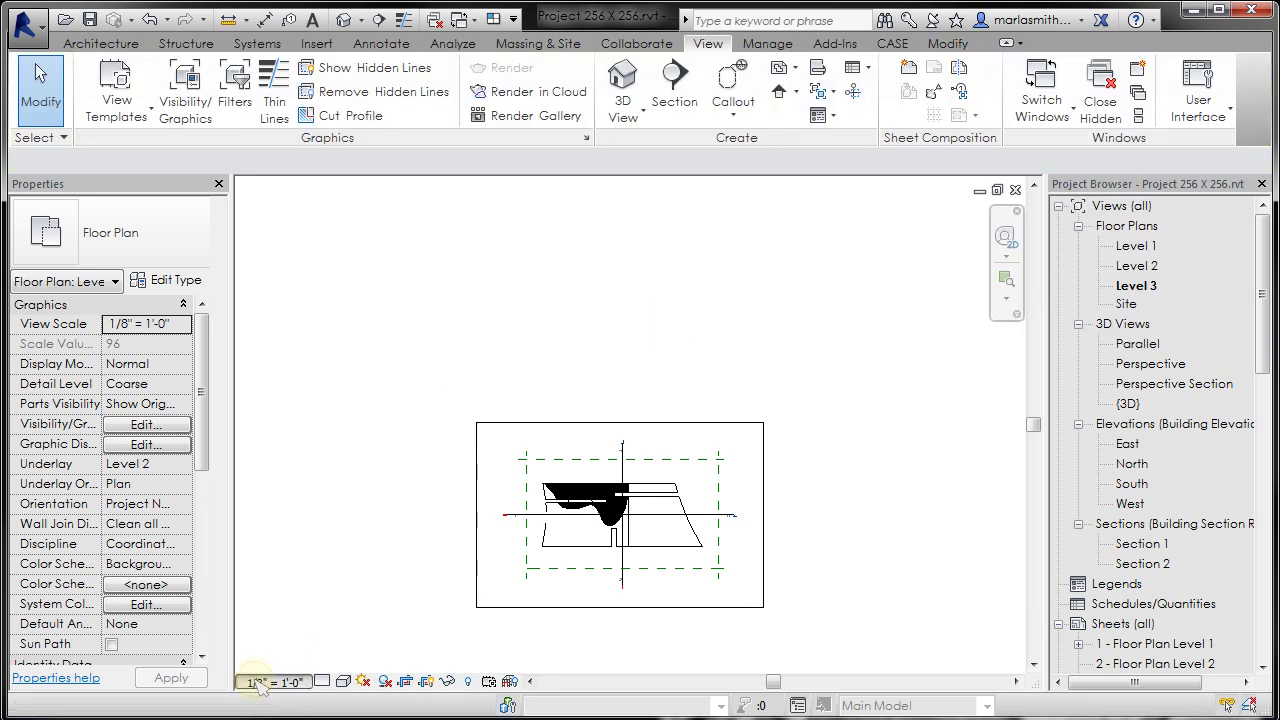
# Set the Level 3 plan's scale to 1/32" = 1'-0" and its model crop size to 8" wide by 5" high.
pyautogui.click(262, 681)
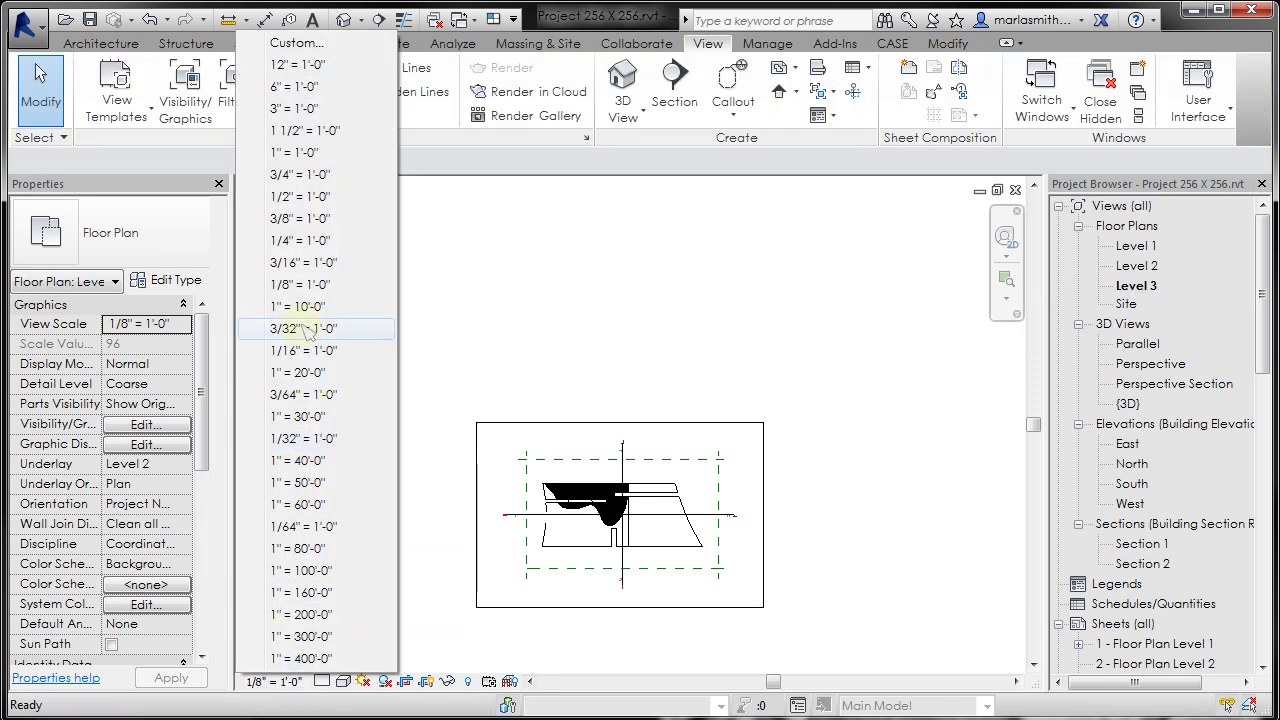
pyautogui.click(312, 437)
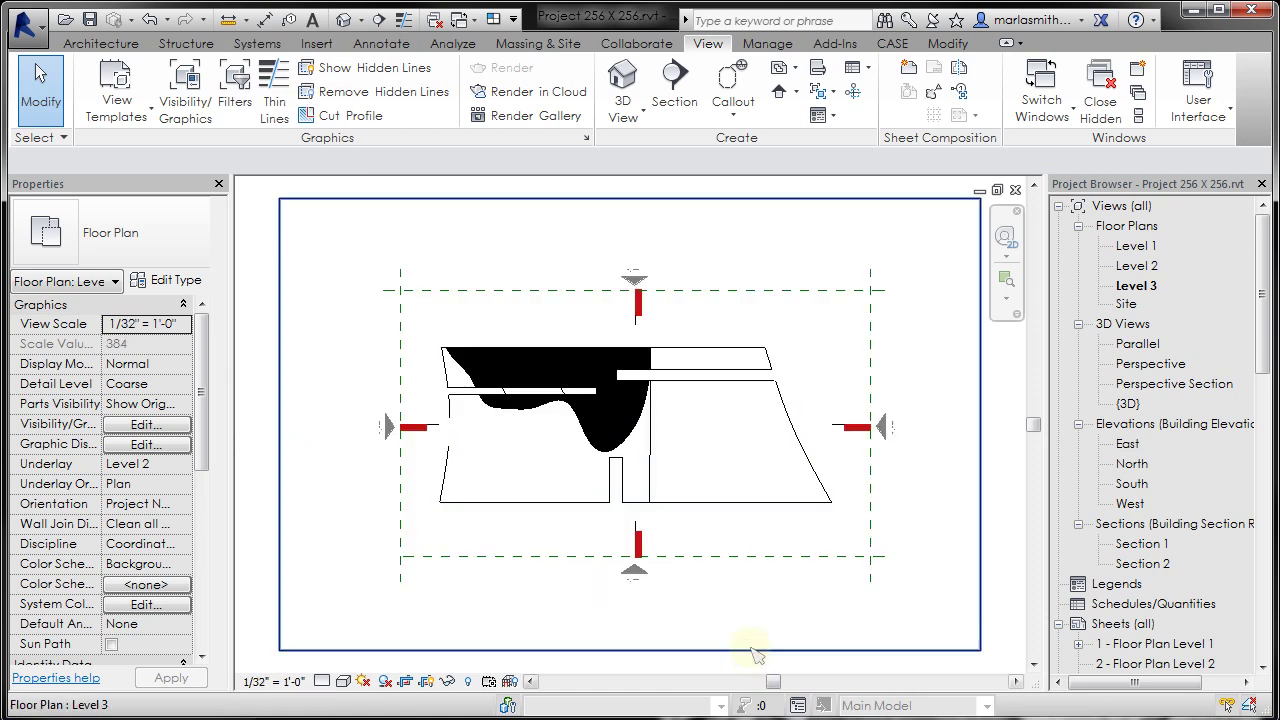
pyautogui.click(752, 650)
pyautogui.click(927, 95)
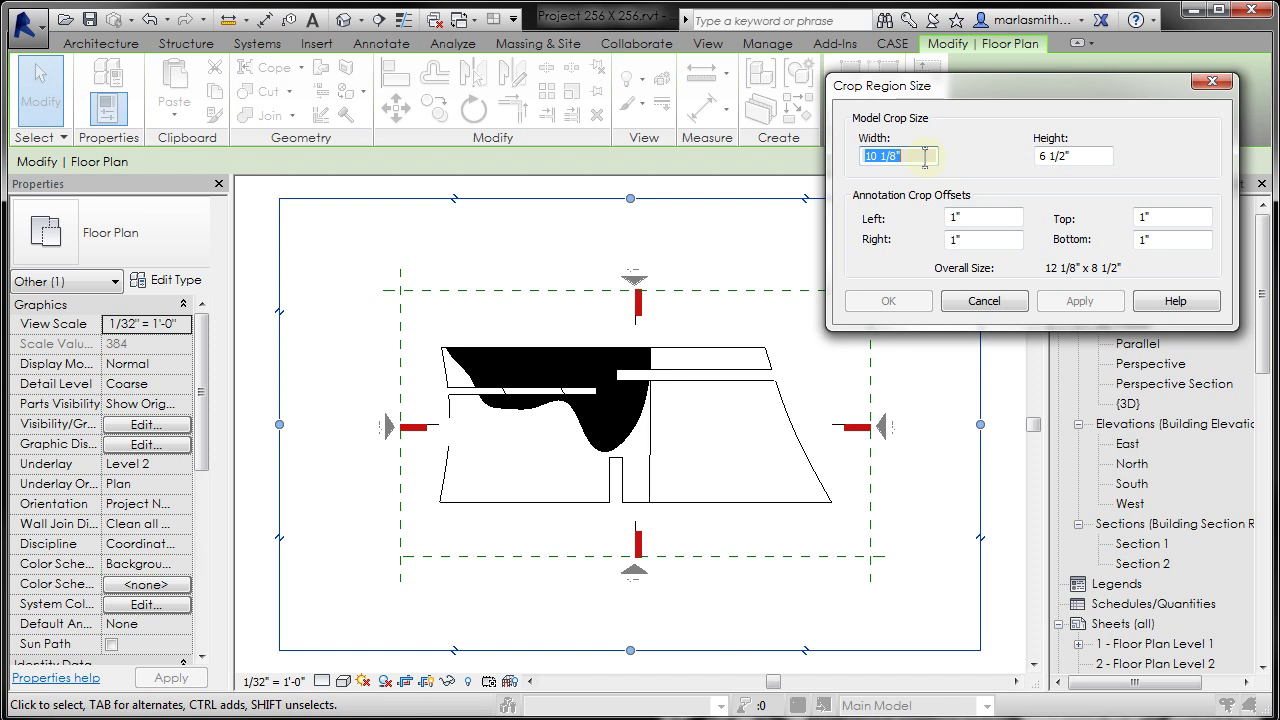
pyautogui.write('8')
pyautogui.press('Tab')
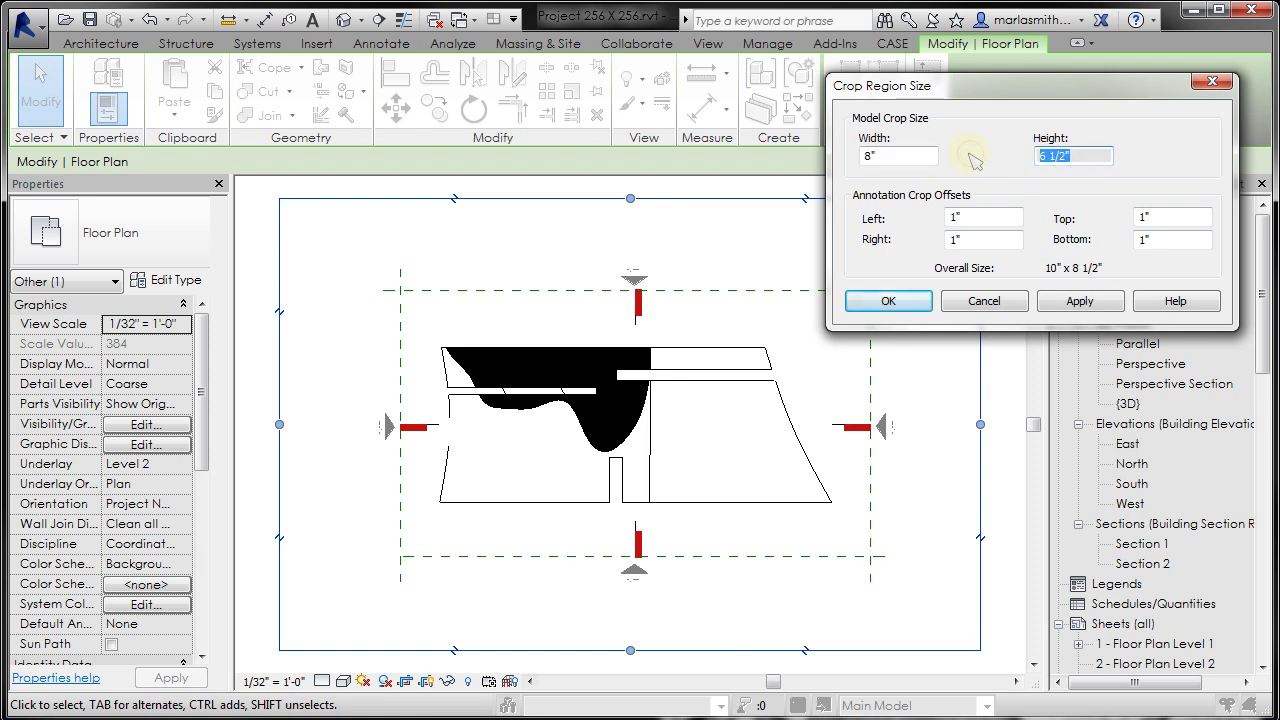
pyautogui.click(1080, 301)
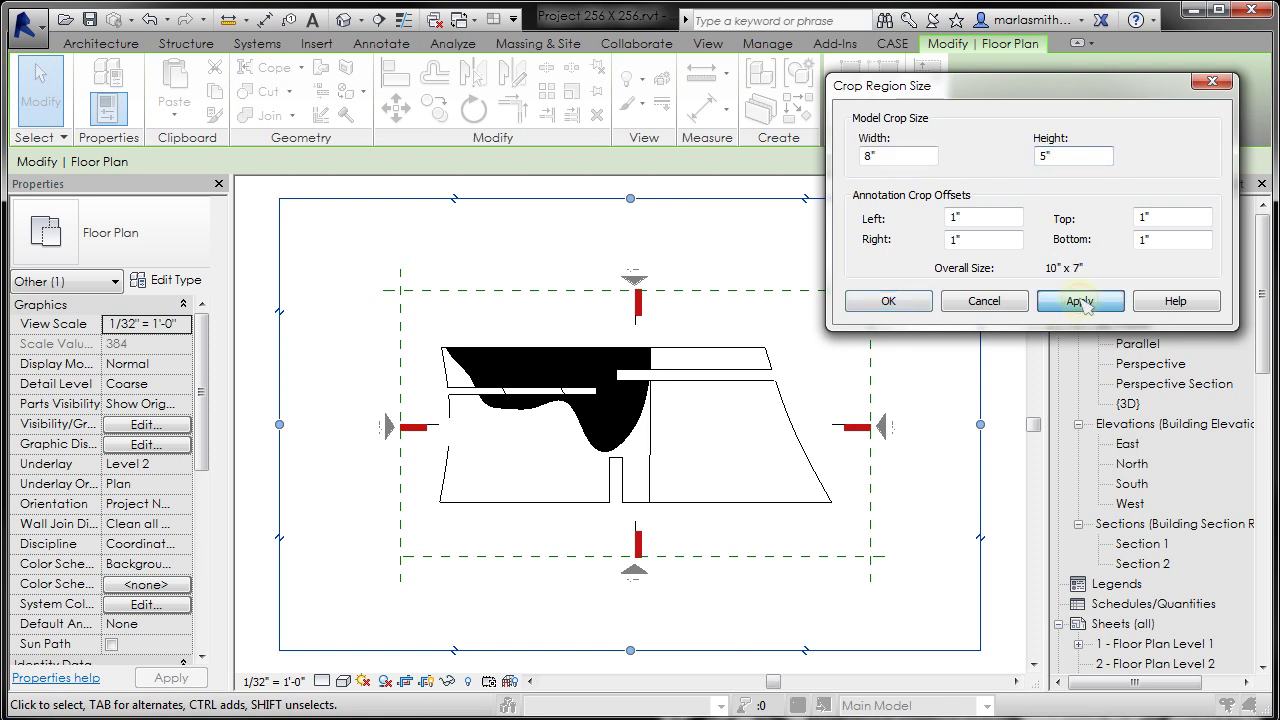
pyautogui.click(891, 302)
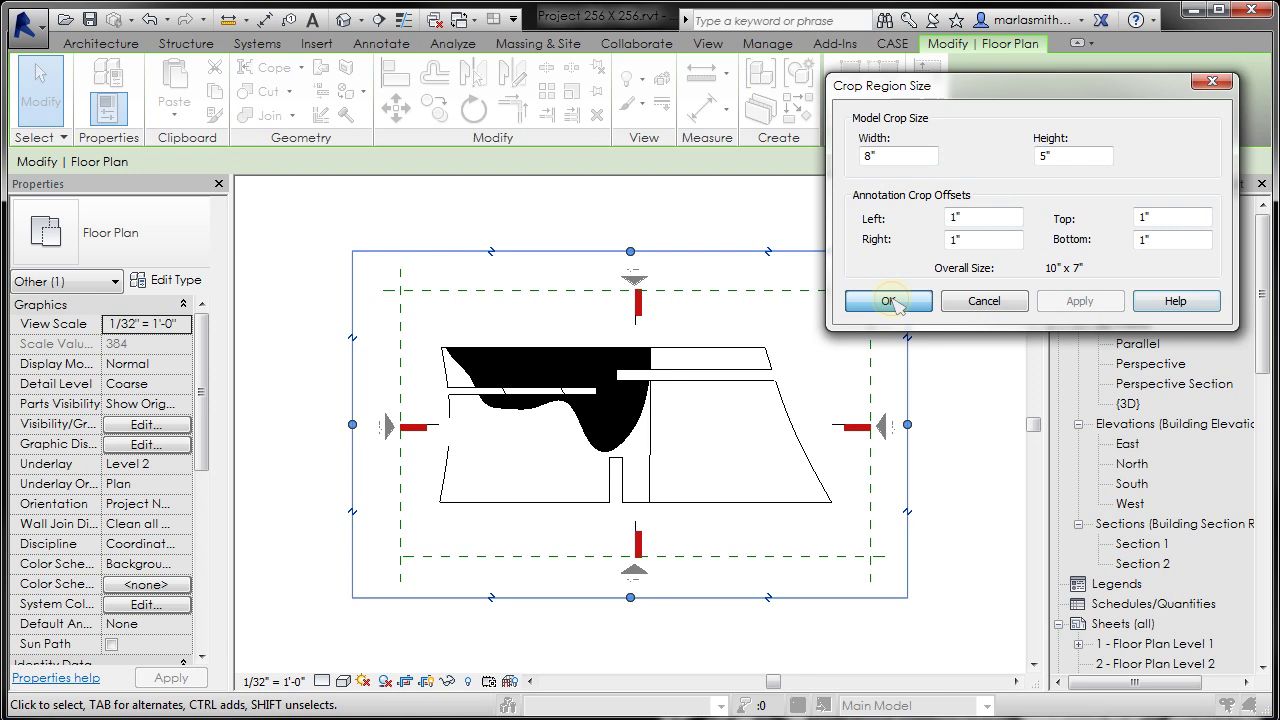
pyautogui.click(950, 357)
pyautogui.scroll(-3, 836, 466)
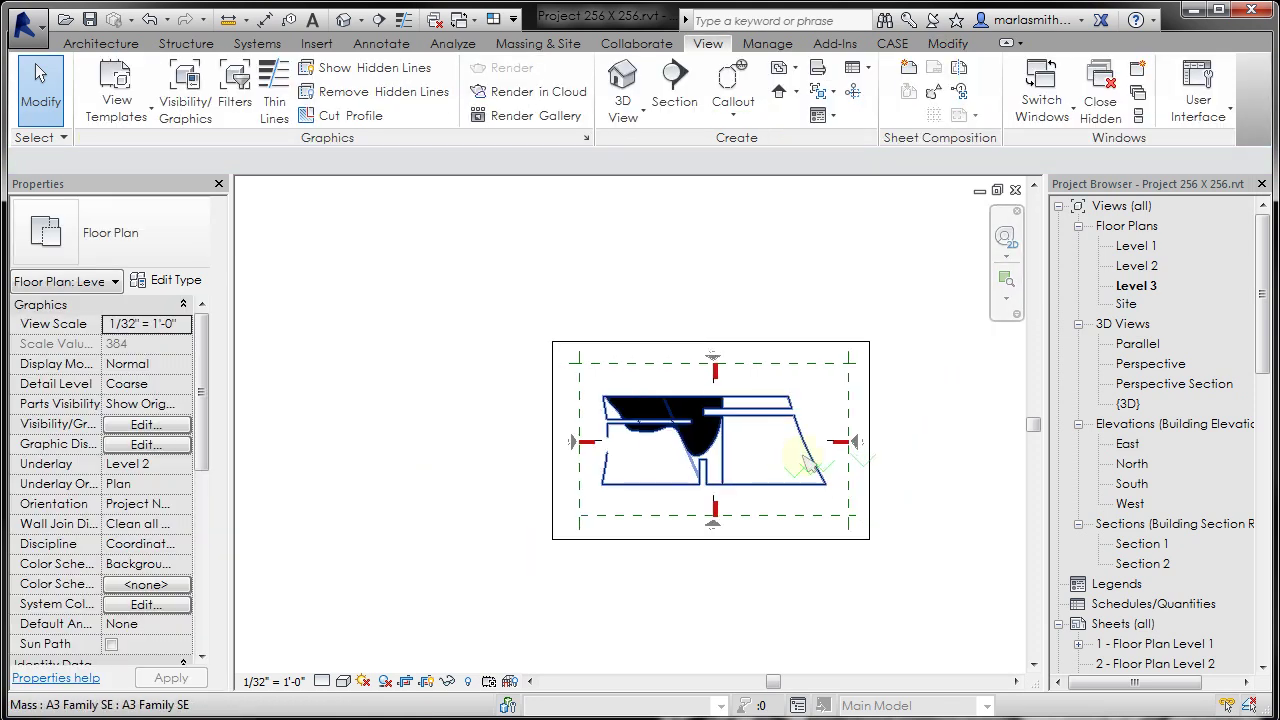
# Place the Level 3 floor plan on sheet 1 below the Level 2 viewport, level with the Site viewport.
pyautogui.doubleClick(1122, 645)
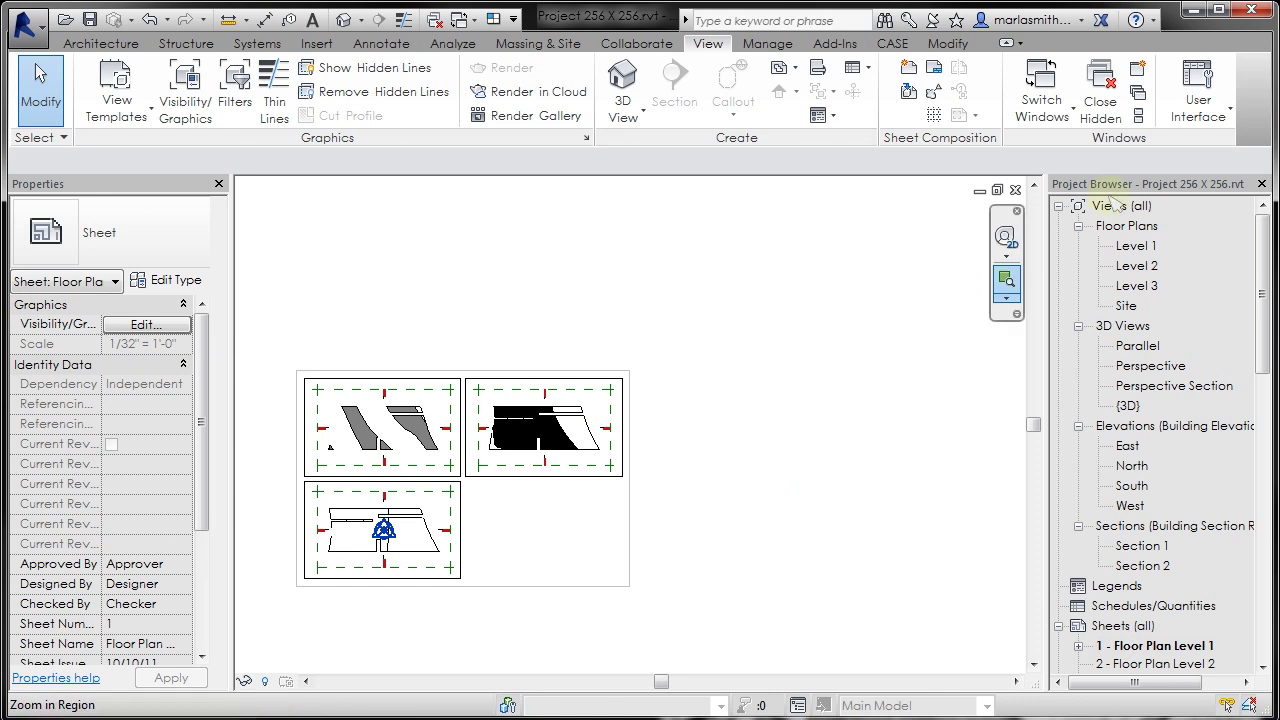
pyautogui.click(1137, 286)
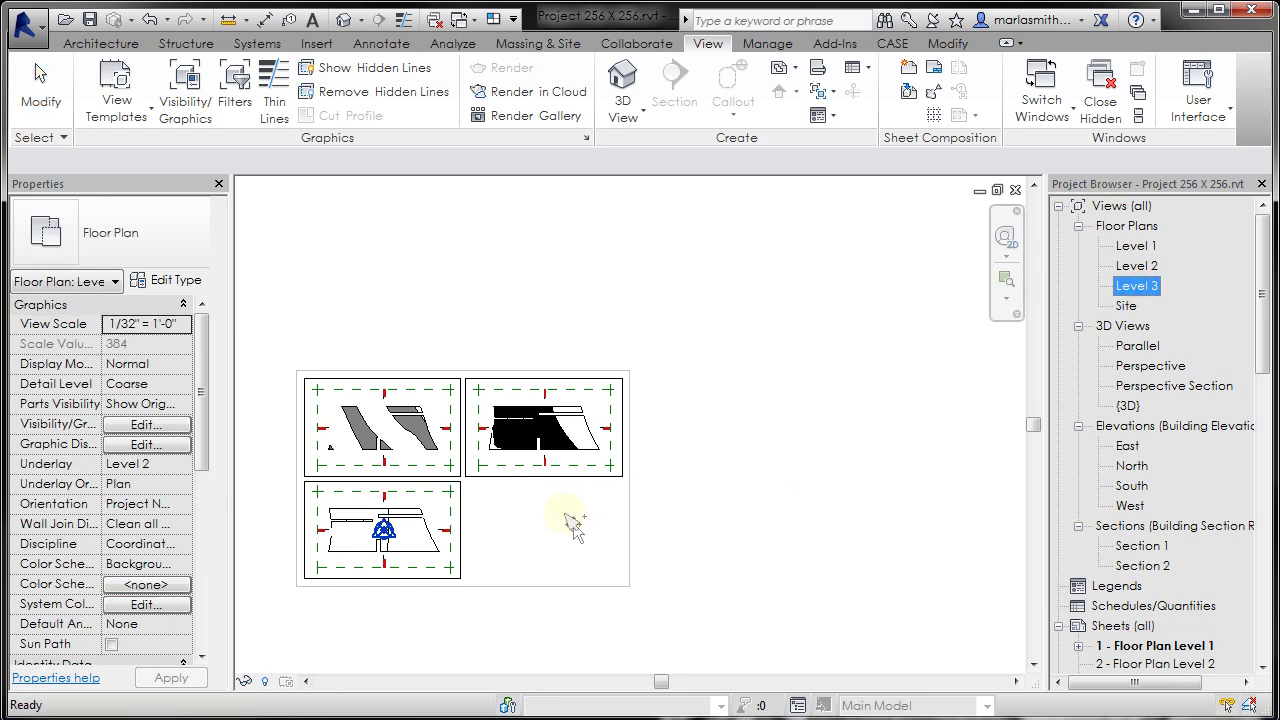
pyautogui.moveTo(566, 518); pyautogui.dragTo(569, 523)
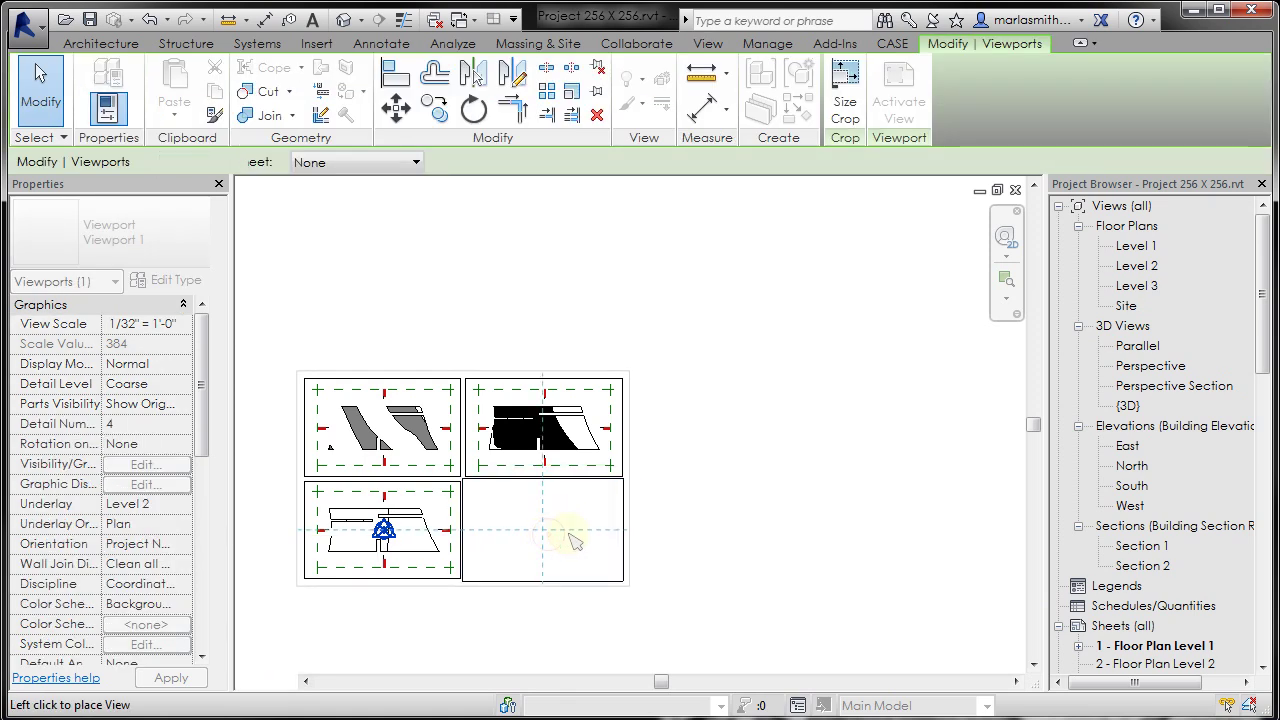
pyautogui.click(732, 540)
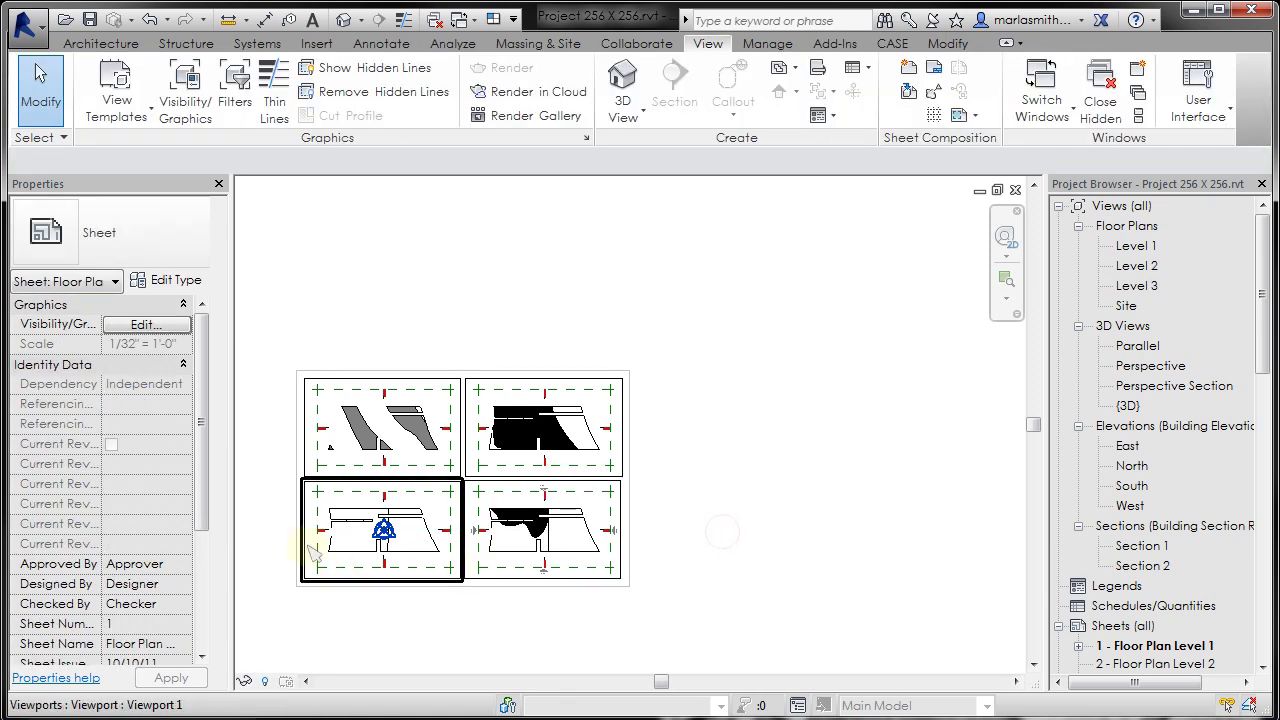
pyautogui.scroll(1, 277, 527)
pyautogui.scroll(1, 277, 527)
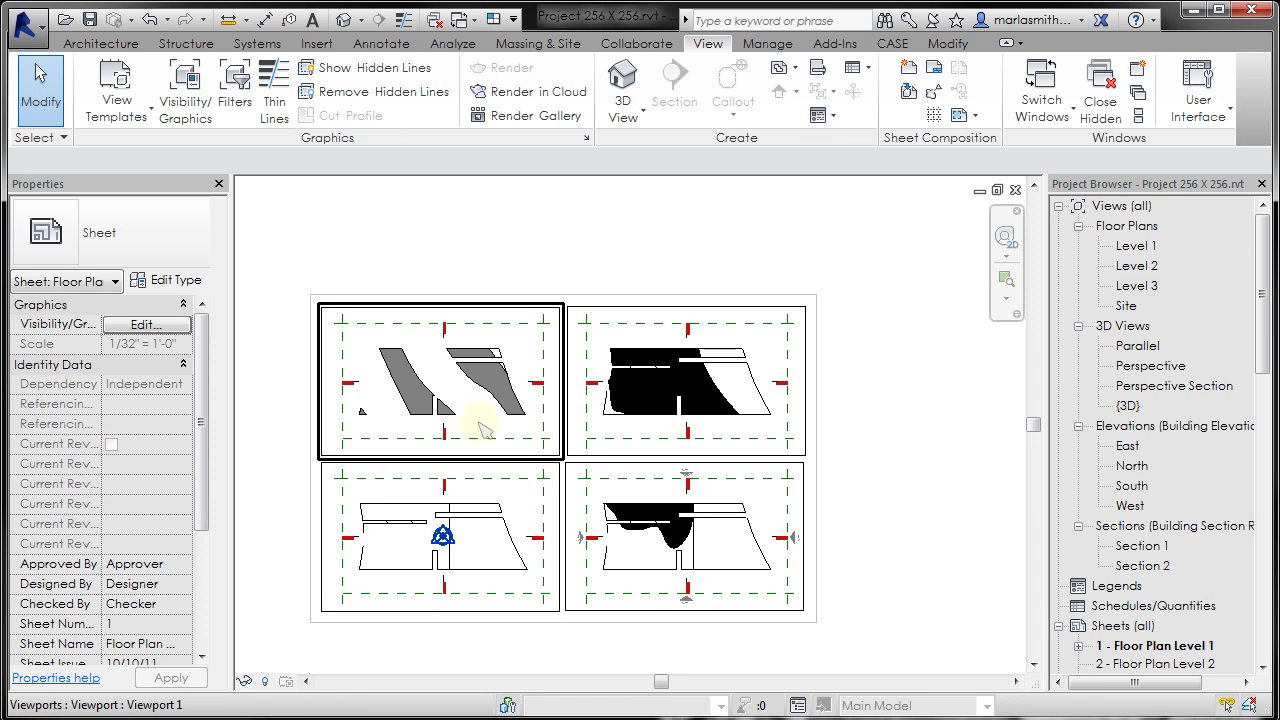